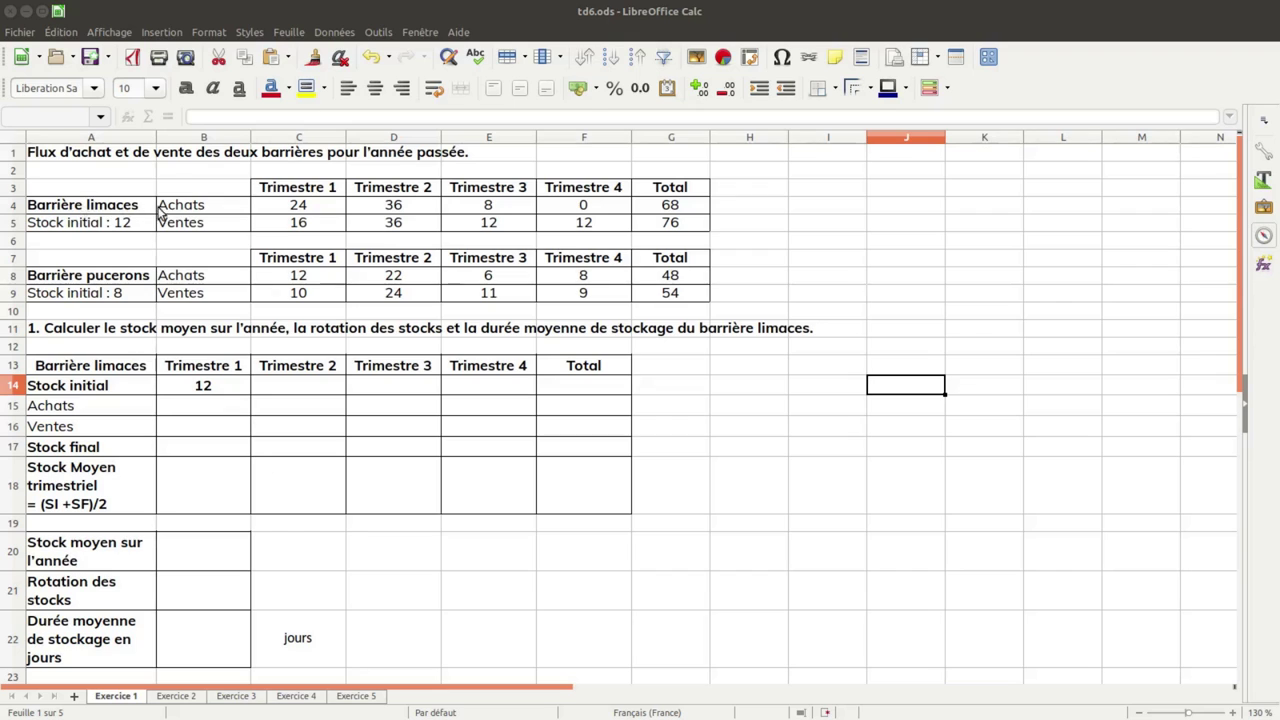
Link the Trimestre 1 Achats cell B15 to the source purchases with the formula =C4.
left_click(188, 410)
left_click(204, 118)
type("=")
left_click(302, 207)
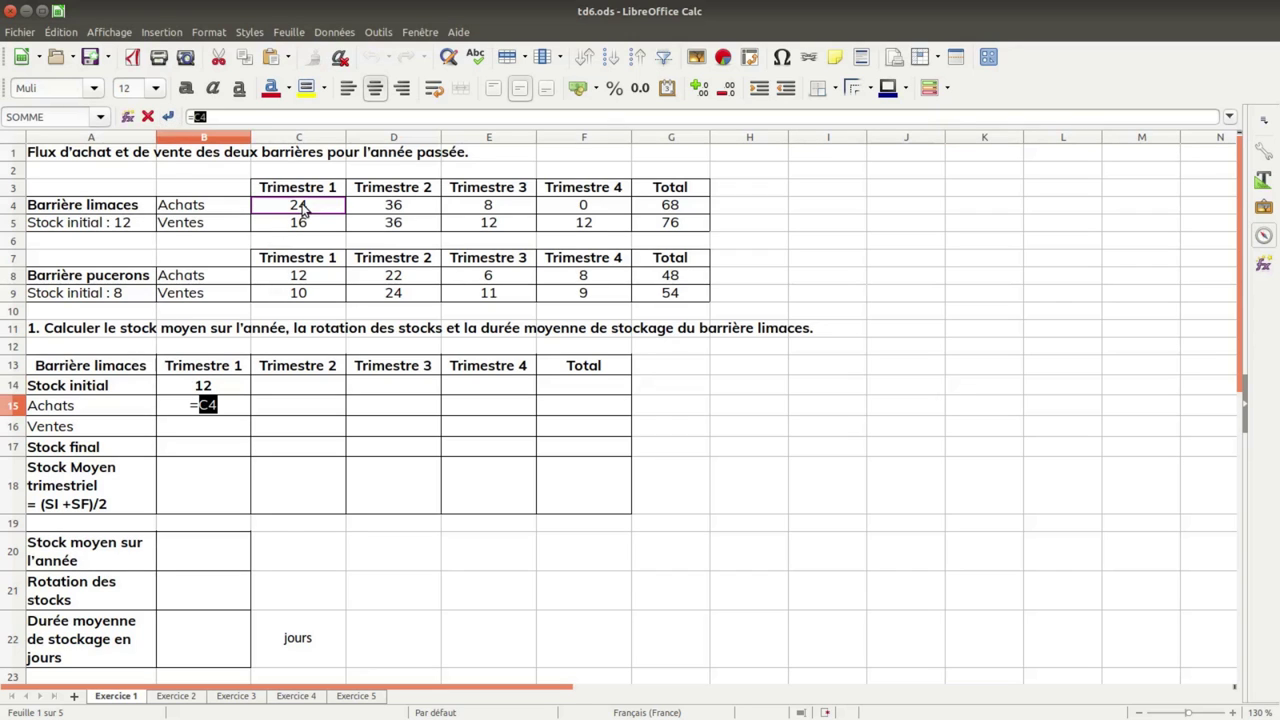
key("Return")
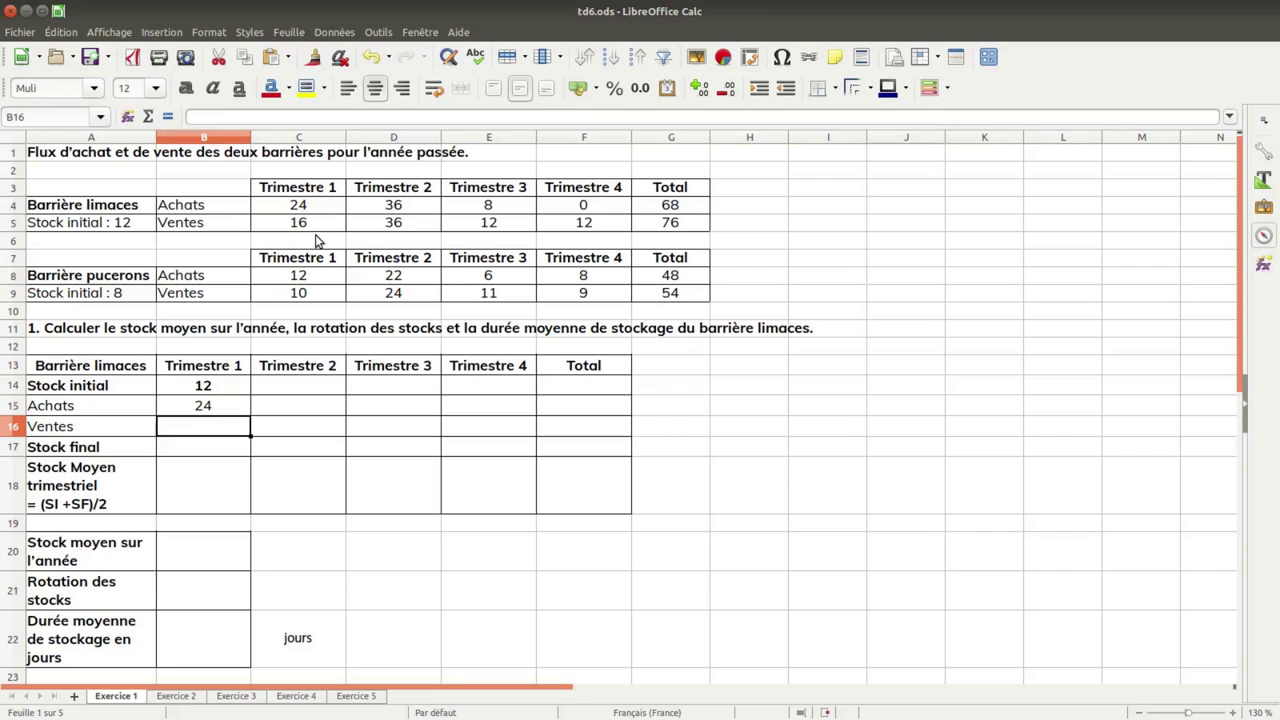
Copy the B15 formula down to the Ventes row and across to Trimestre 4, filling B15:E16.
left_click(247, 400)
left_click_drag(249, 417, 252, 441)
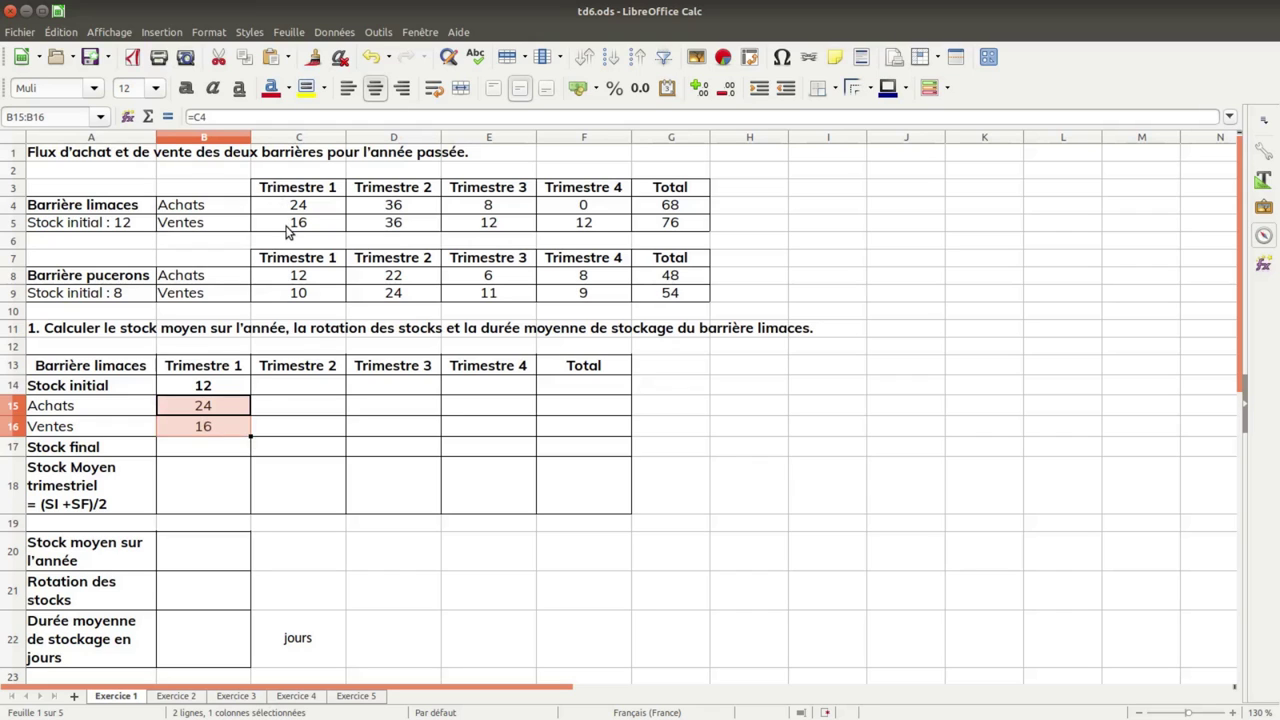
left_click_drag(253, 433, 528, 437)
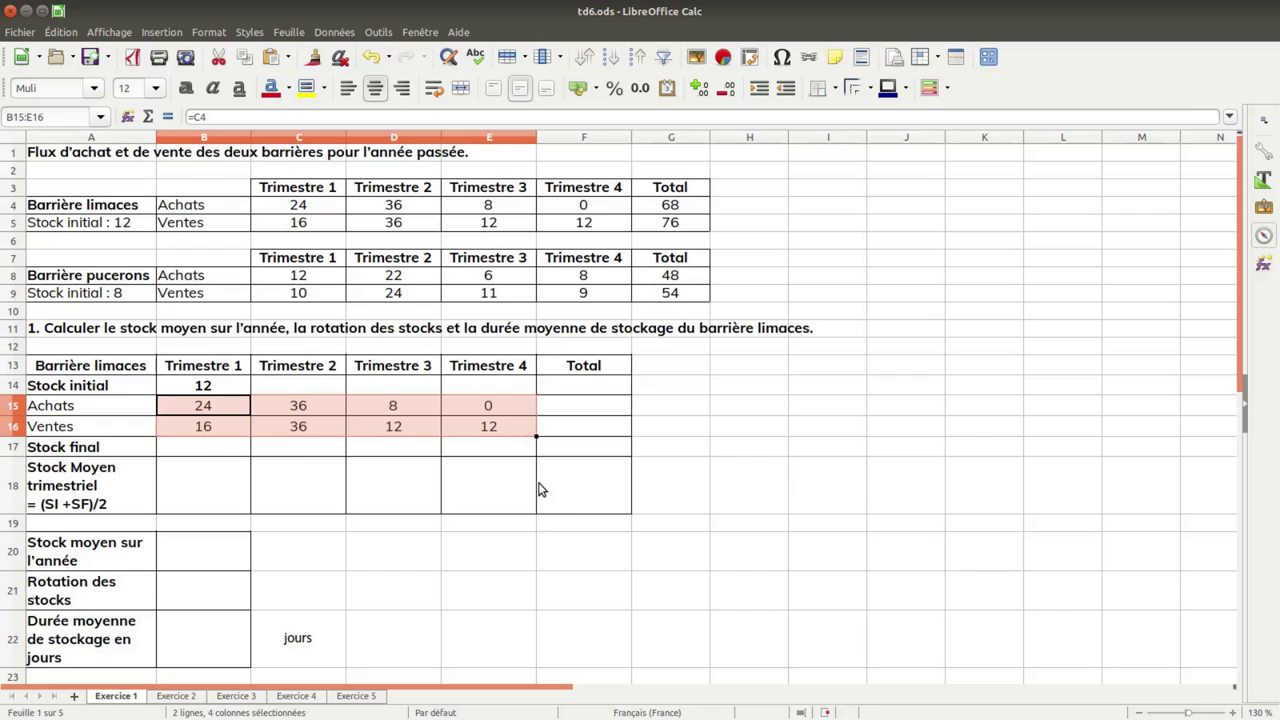
Total the Achats row in F15 with =SOMME(B15:E15) and copy the formula down to Ventes in F16.
left_click(582, 405)
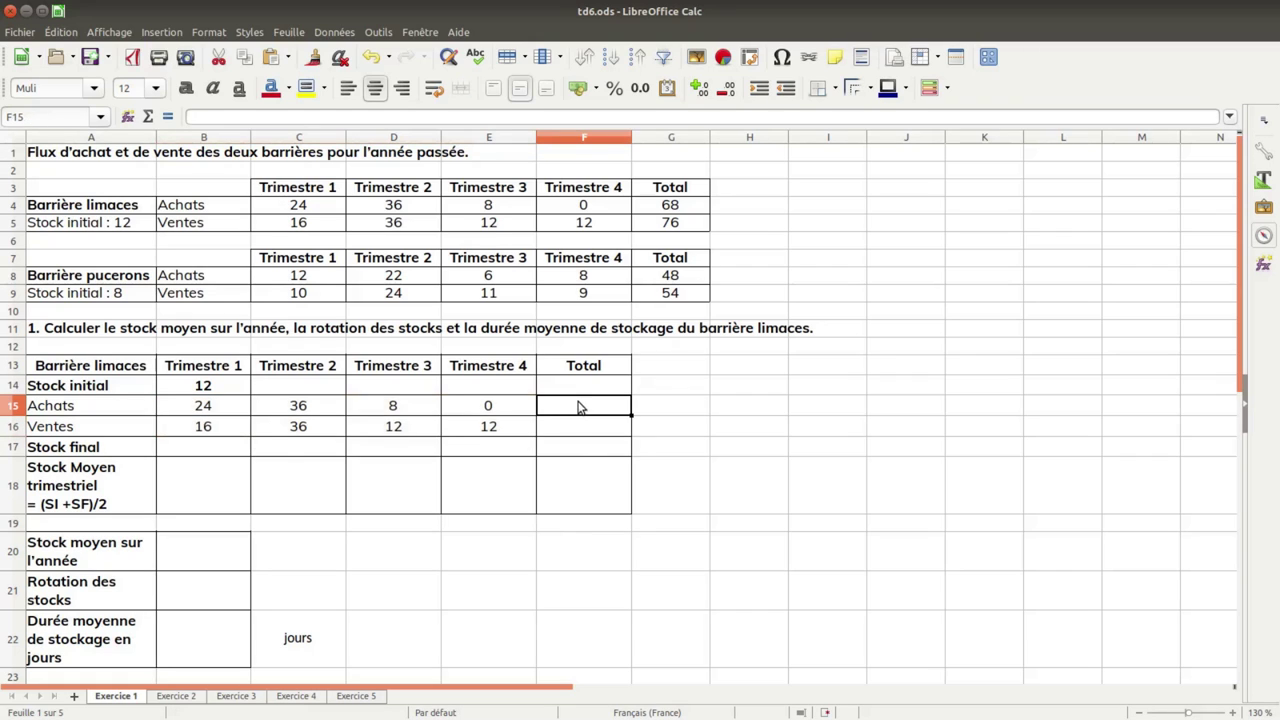
left_click(148, 117)
left_click(167, 117)
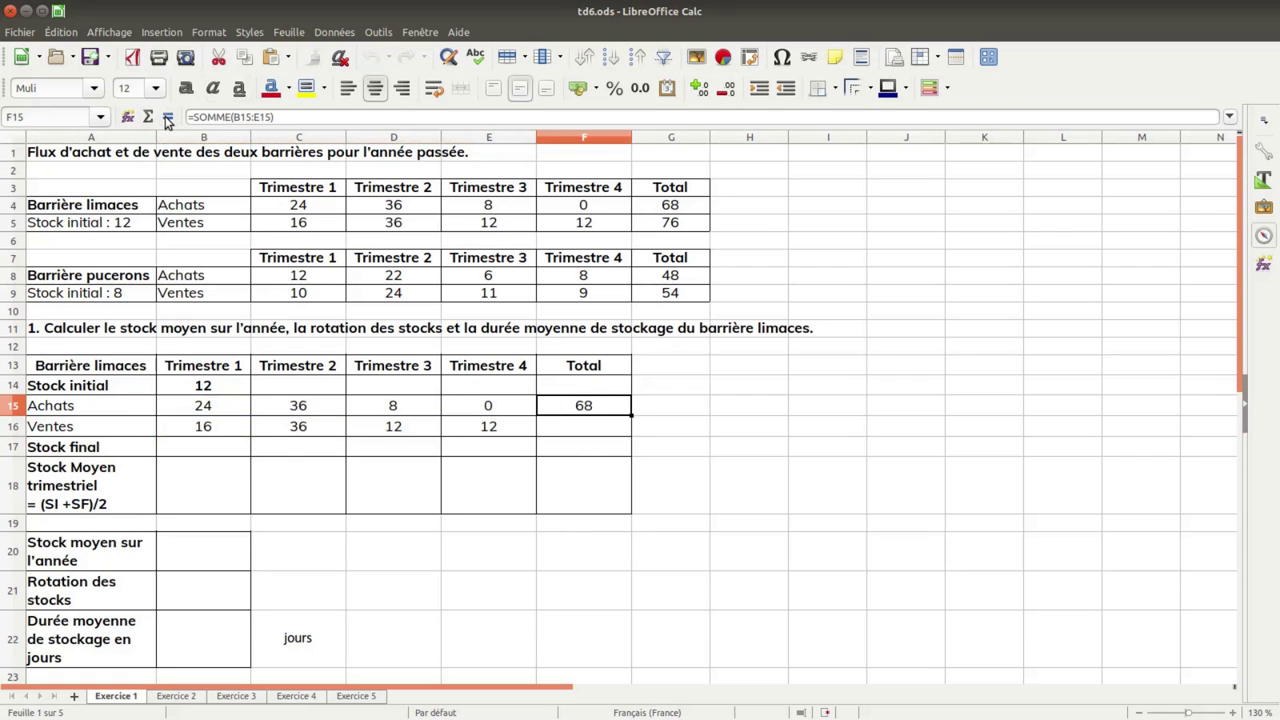
left_click(560, 440)
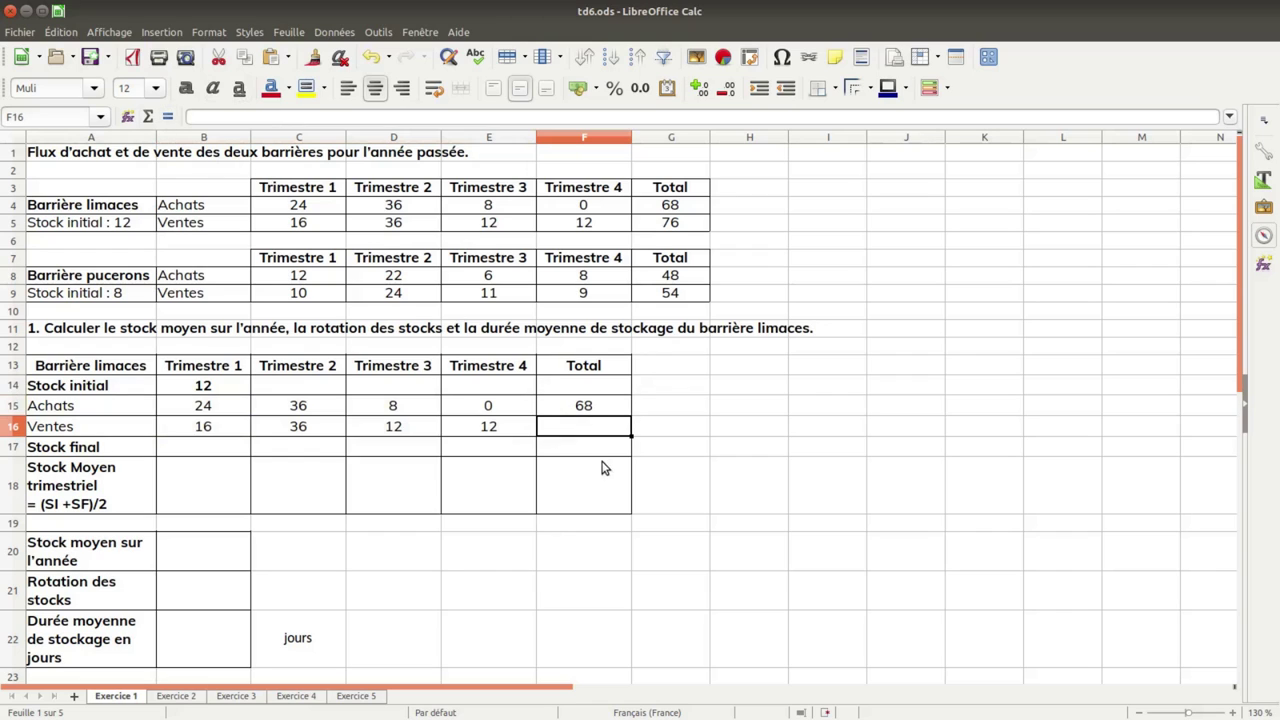
left_click(606, 414)
left_click_drag(629, 417, 630, 448)
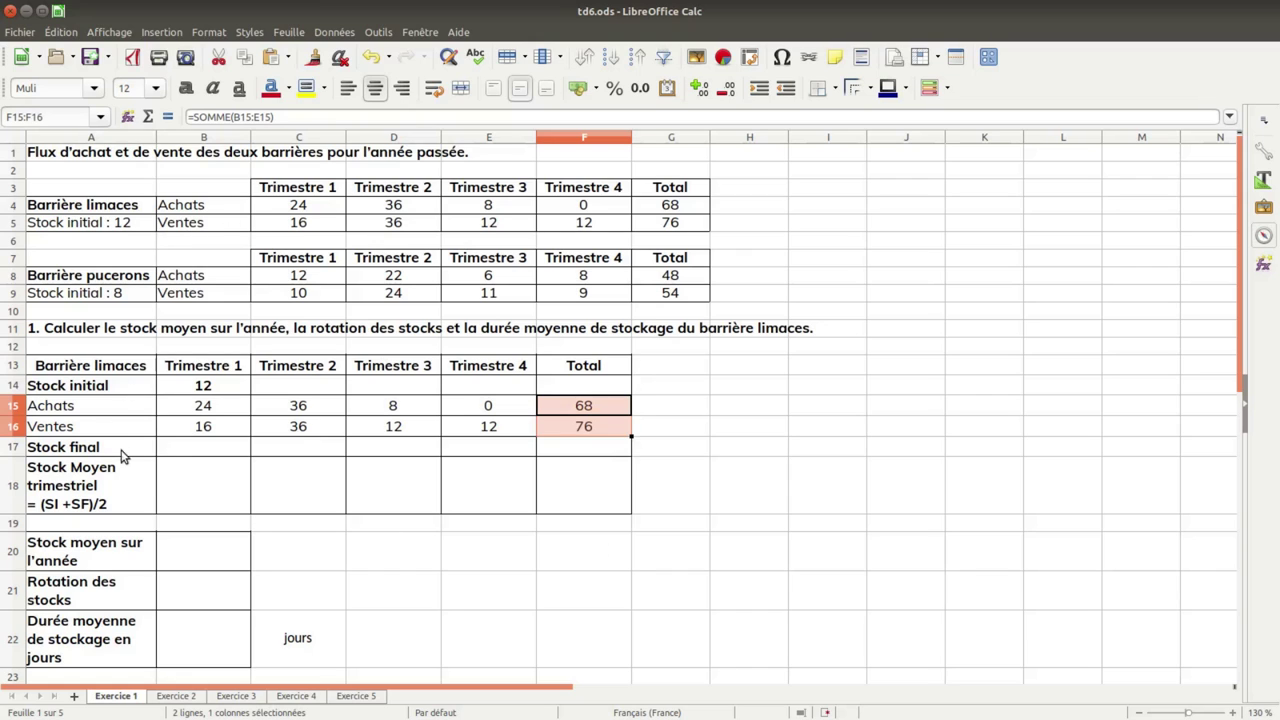
Calculate the Trimestre 1 Stock final in B17 with =B14+B15-B16 and copy the formula across to E17.
left_click(210, 453)
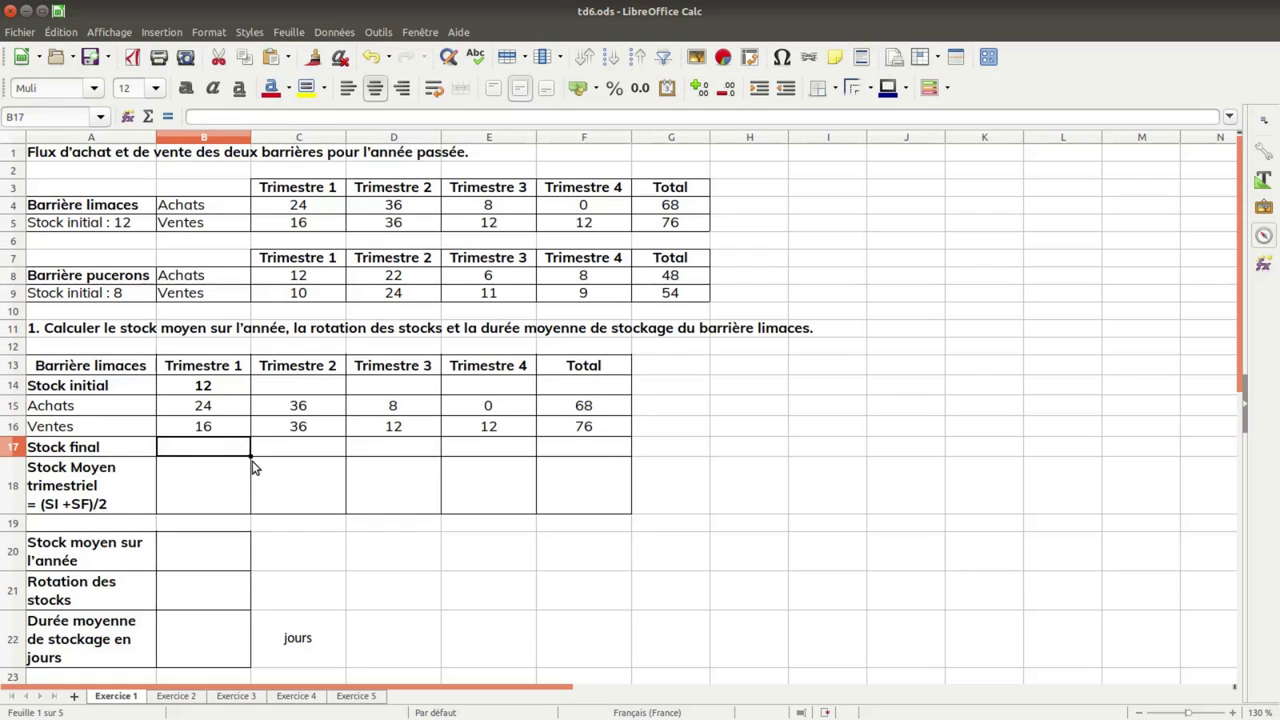
left_click(168, 117)
left_click(212, 390)
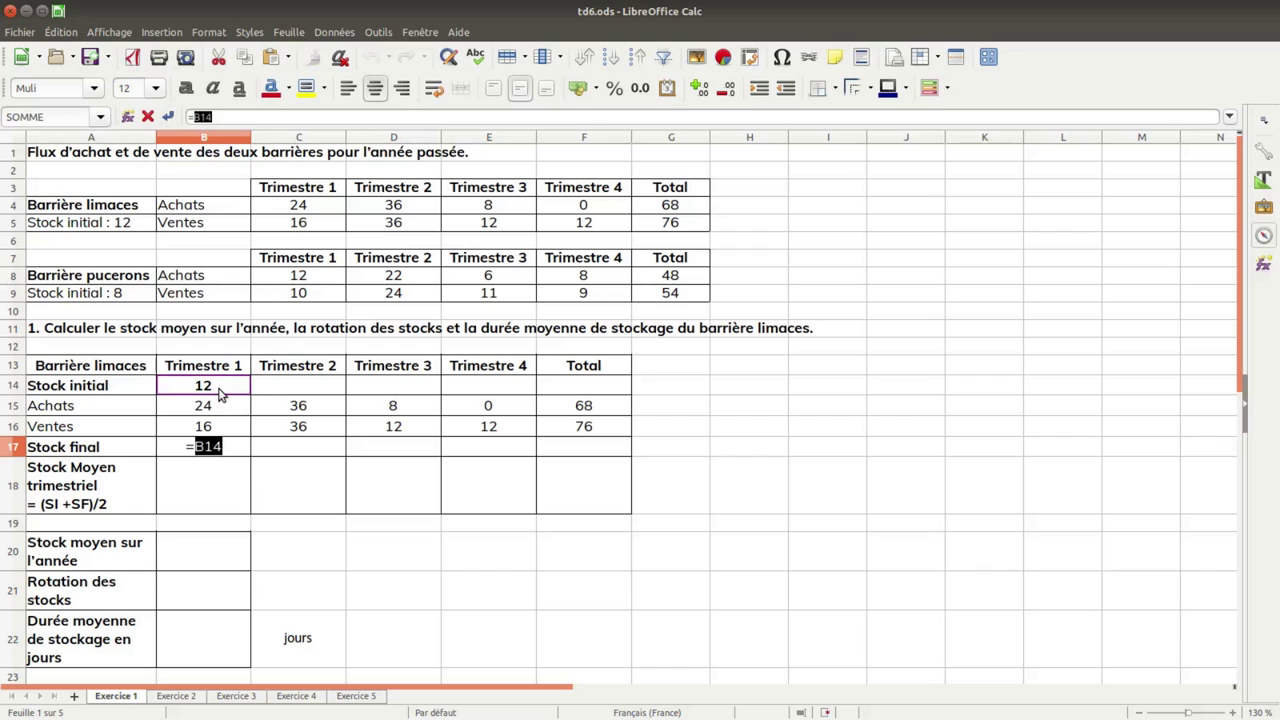
type("+")
left_click(205, 406)
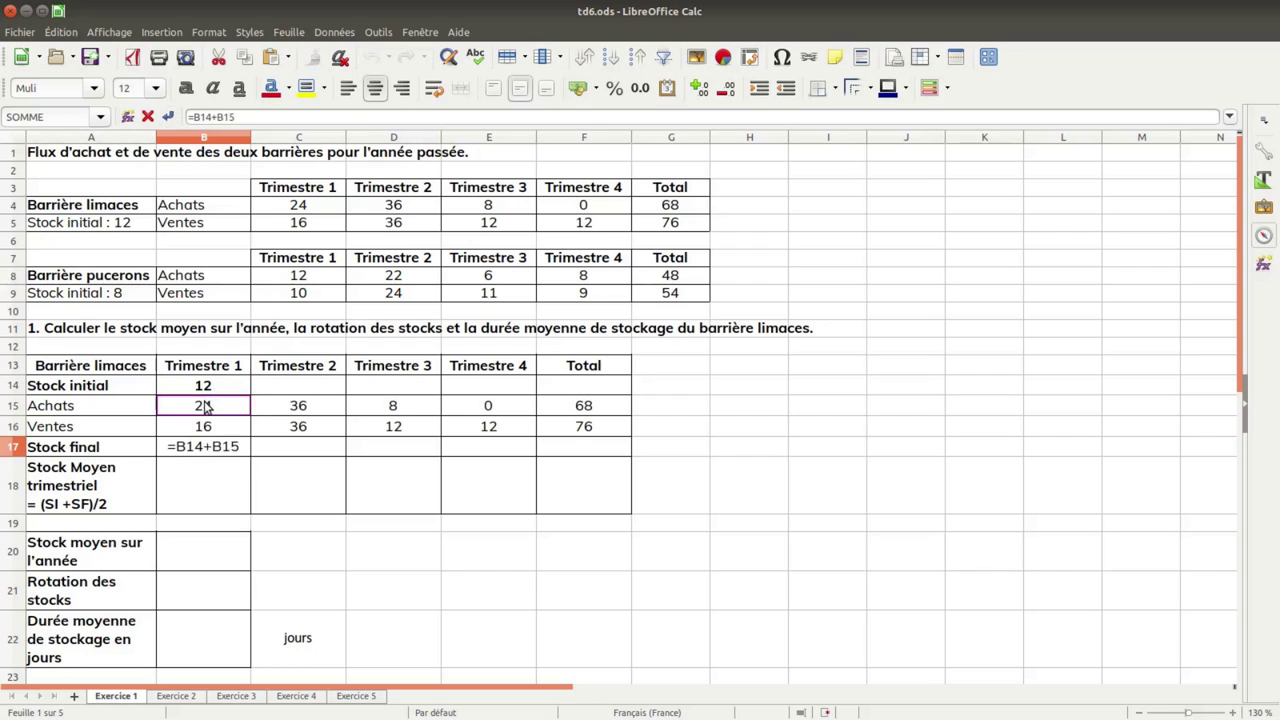
type("-")
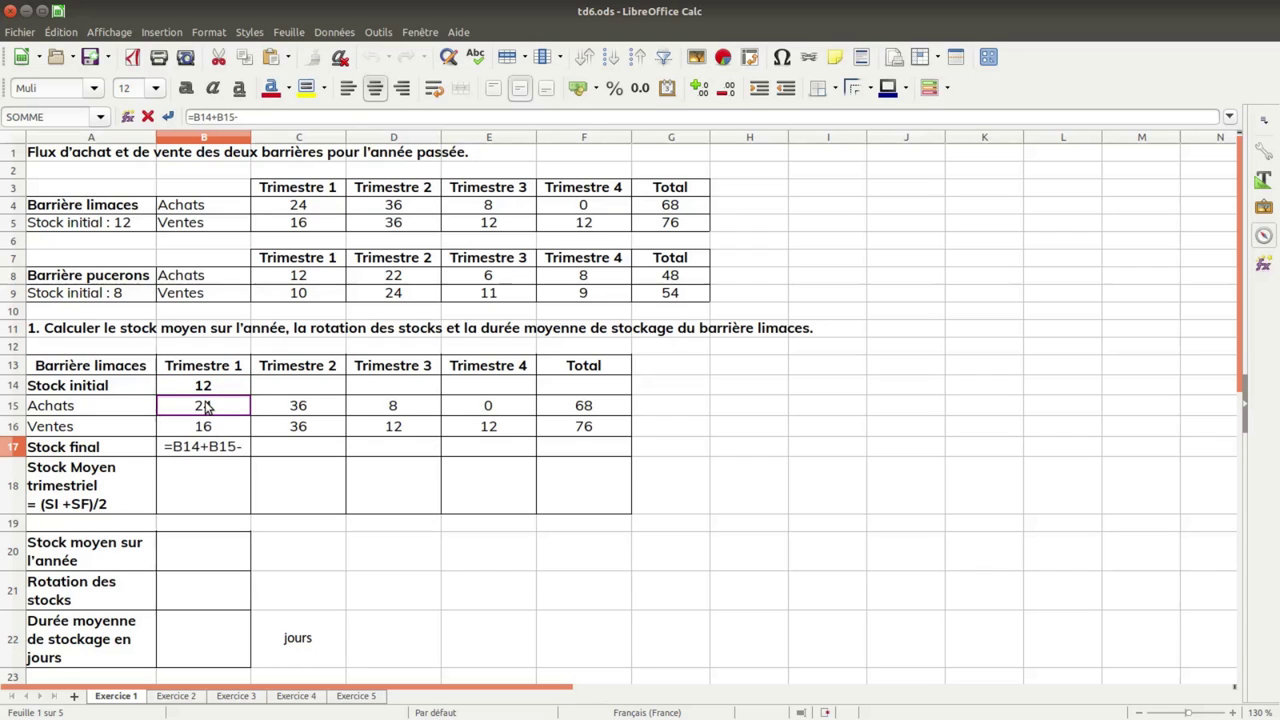
left_click(215, 430)
key("Return")
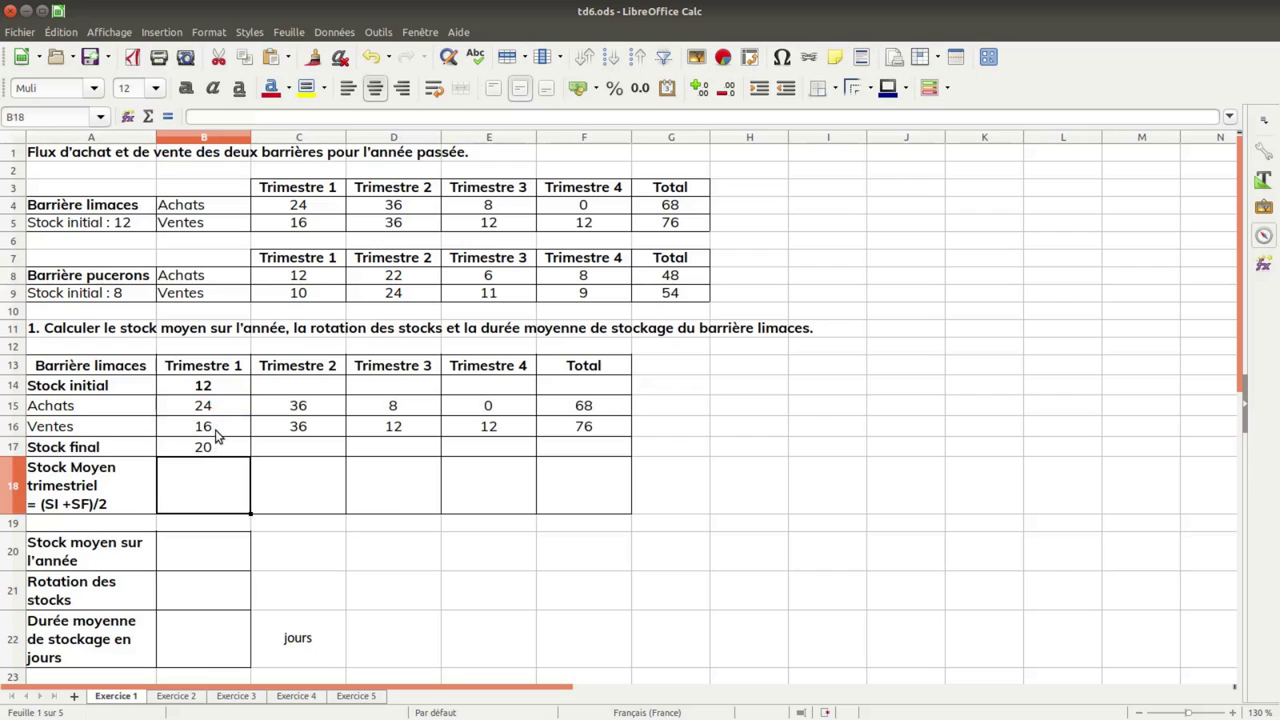
left_click(220, 455)
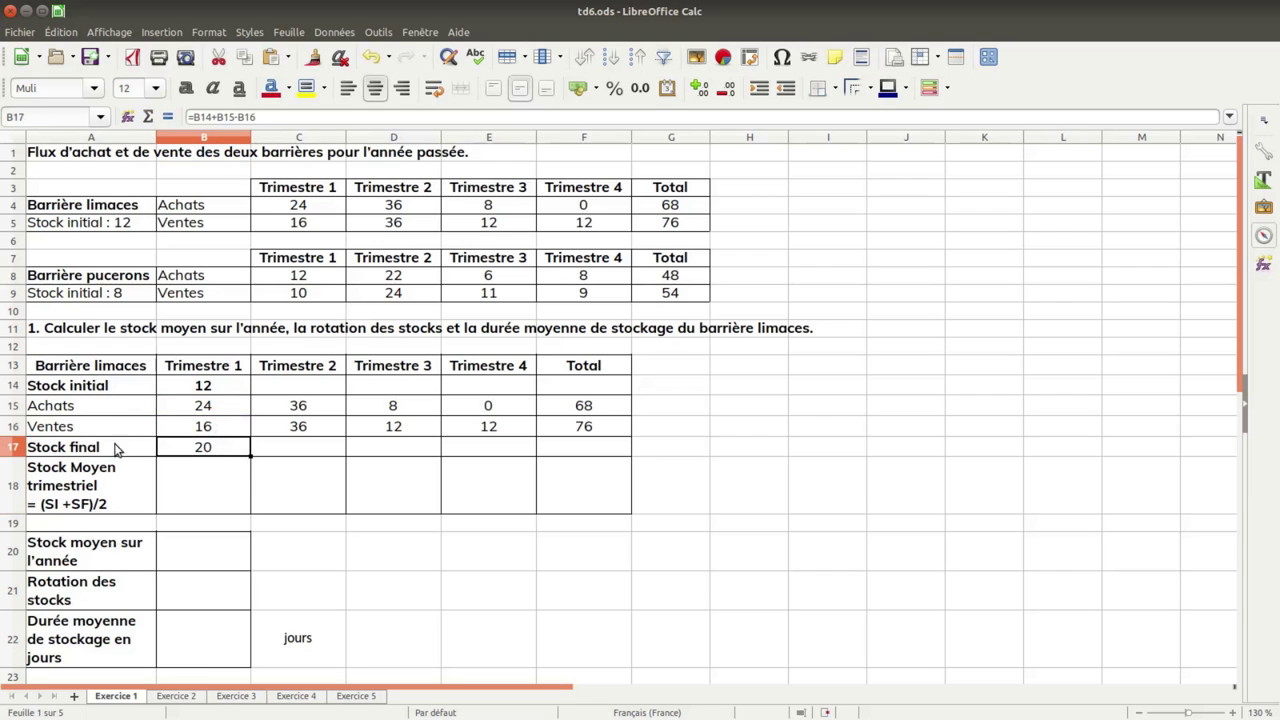
left_click_drag(251, 457, 500, 457)
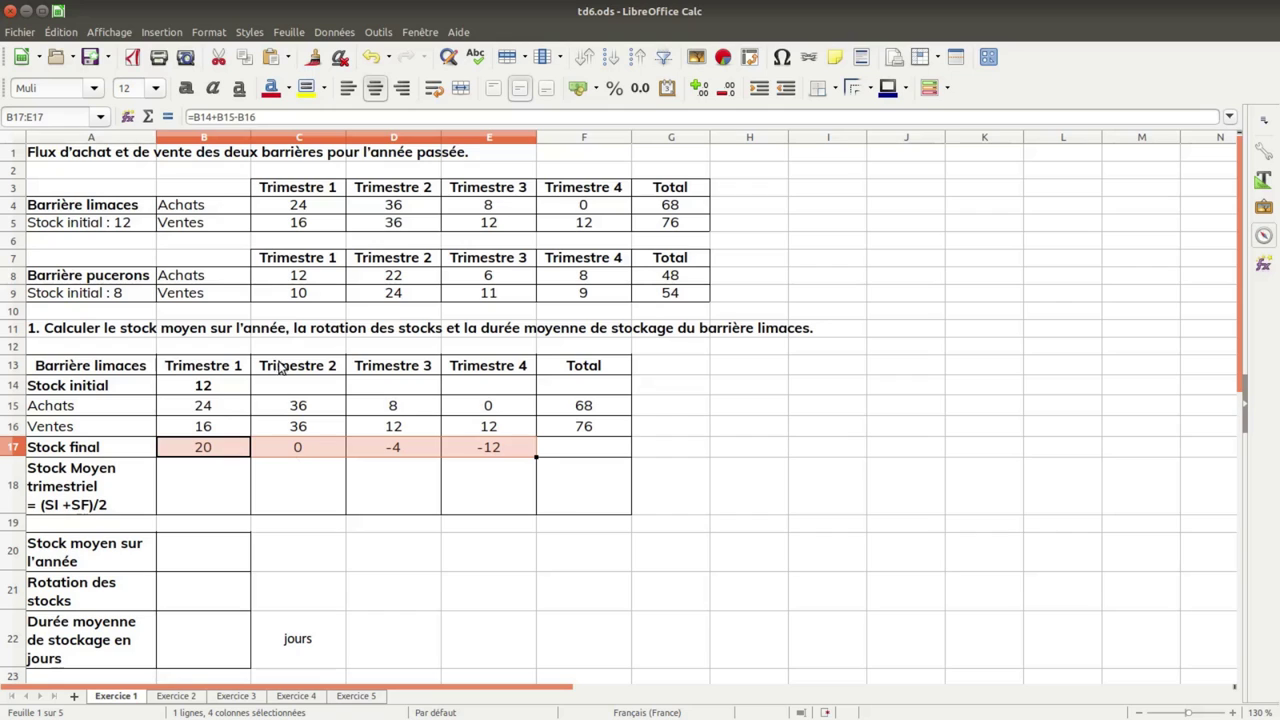
Set the Trimestre 2 Stock initial in C14 to =B17 and copy the formula across to E14.
left_click(298, 388)
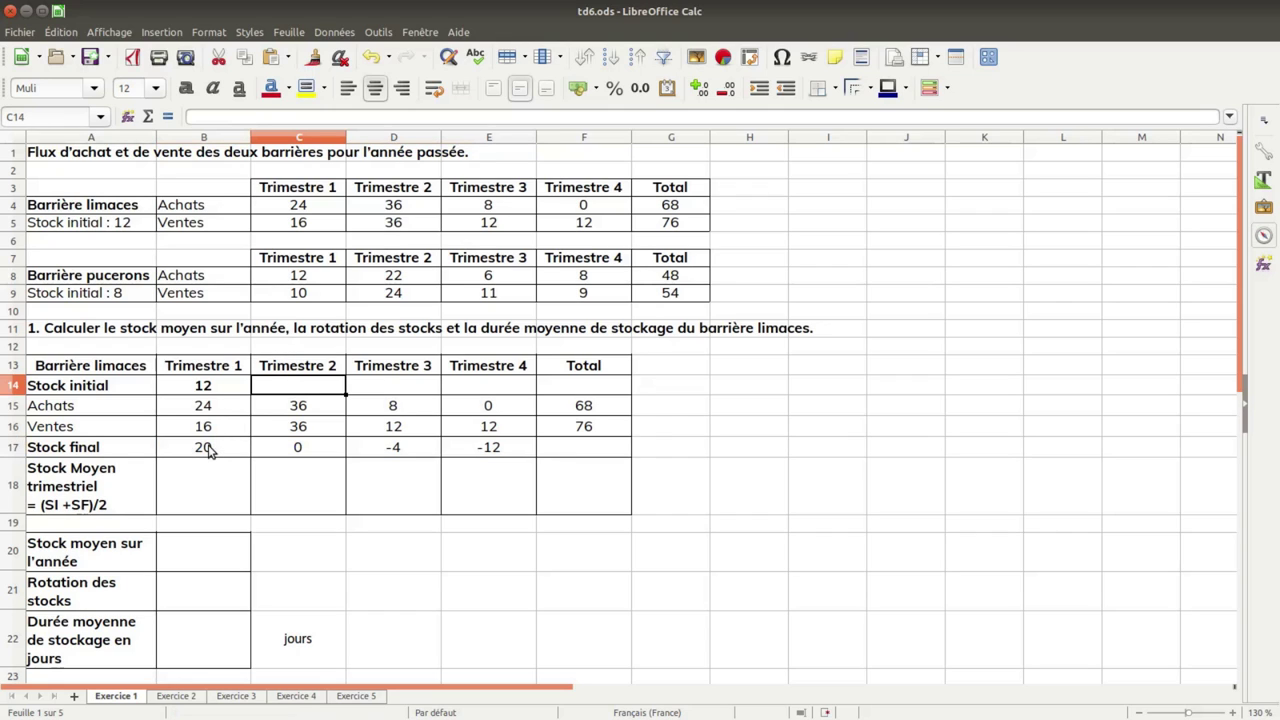
left_click(201, 116)
type("=")
left_click(212, 450)
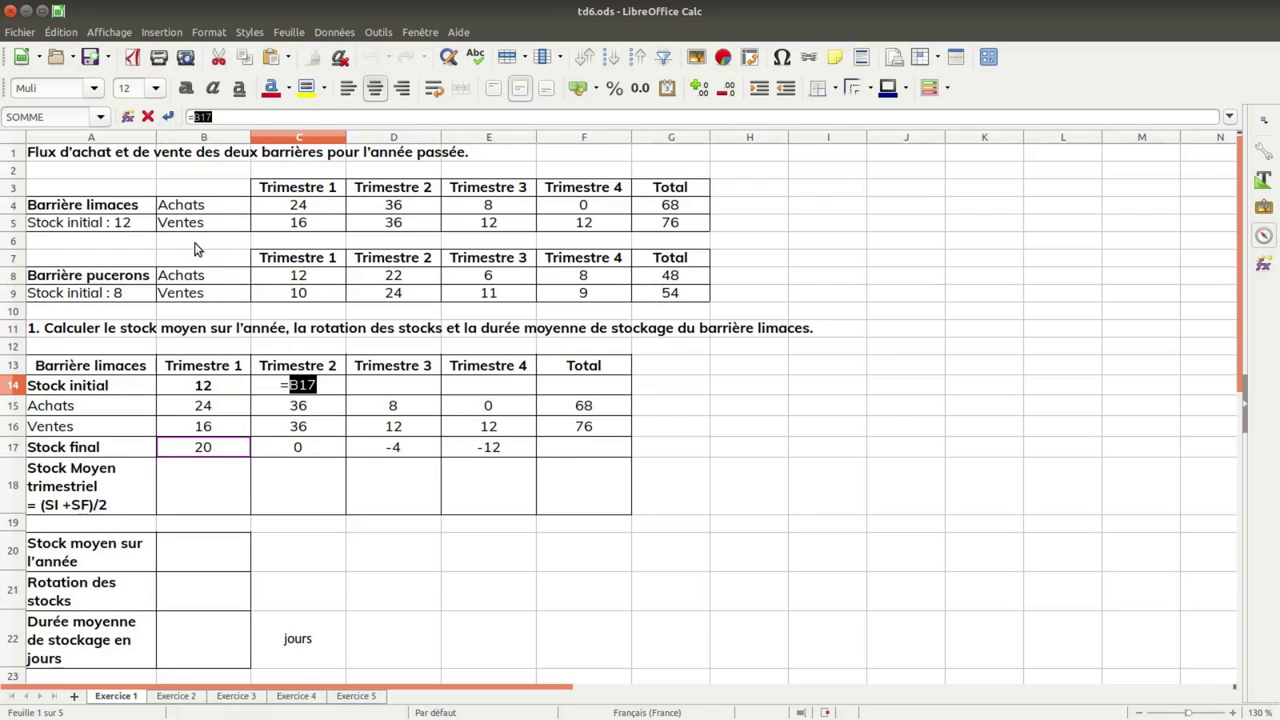
left_click(167, 117)
left_click_drag(346, 396, 491, 396)
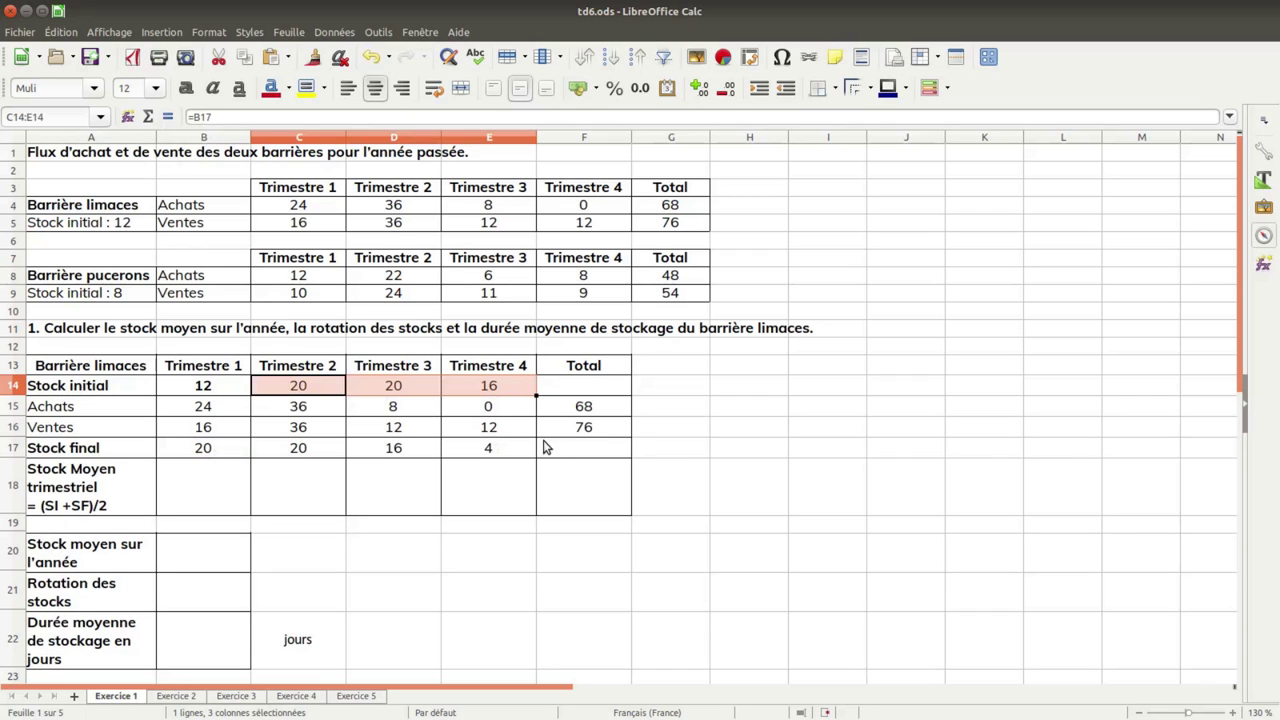
left_click(343, 426)
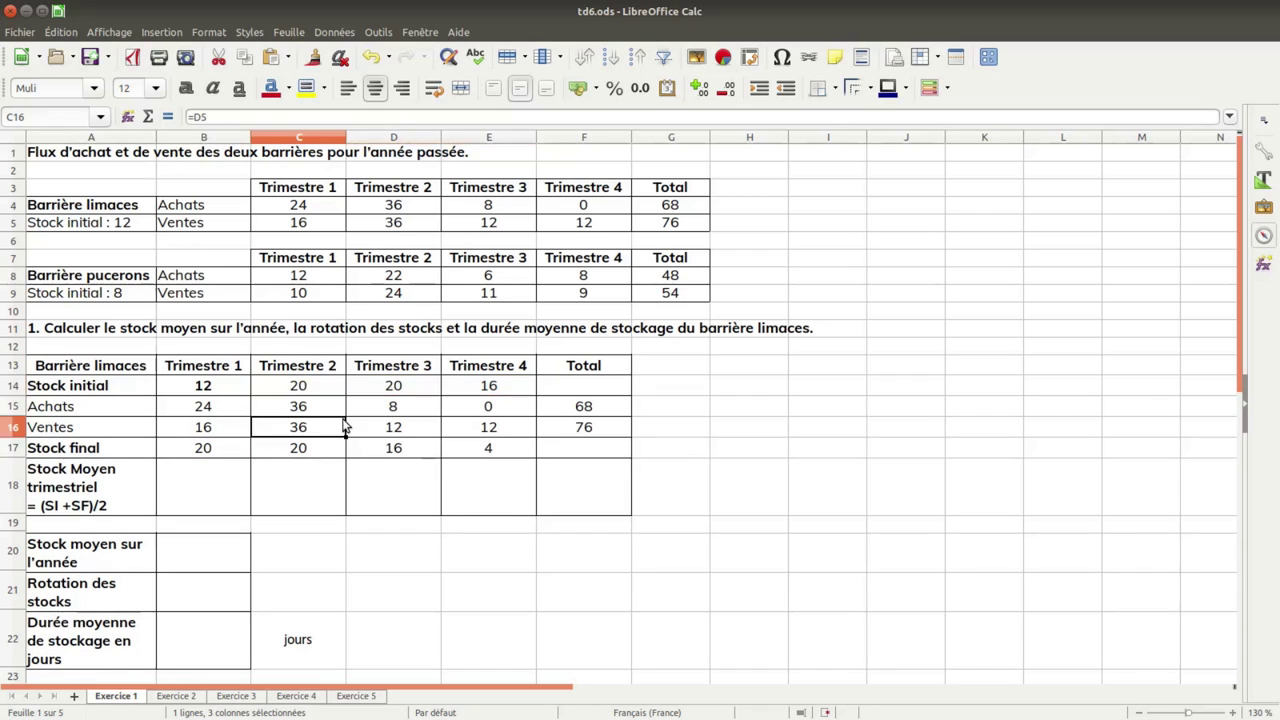
Calculate the Stock Moyen trimestriel in B18 with =(B14+B17)/2 and copy the formula across to E18.
left_click(184, 488)
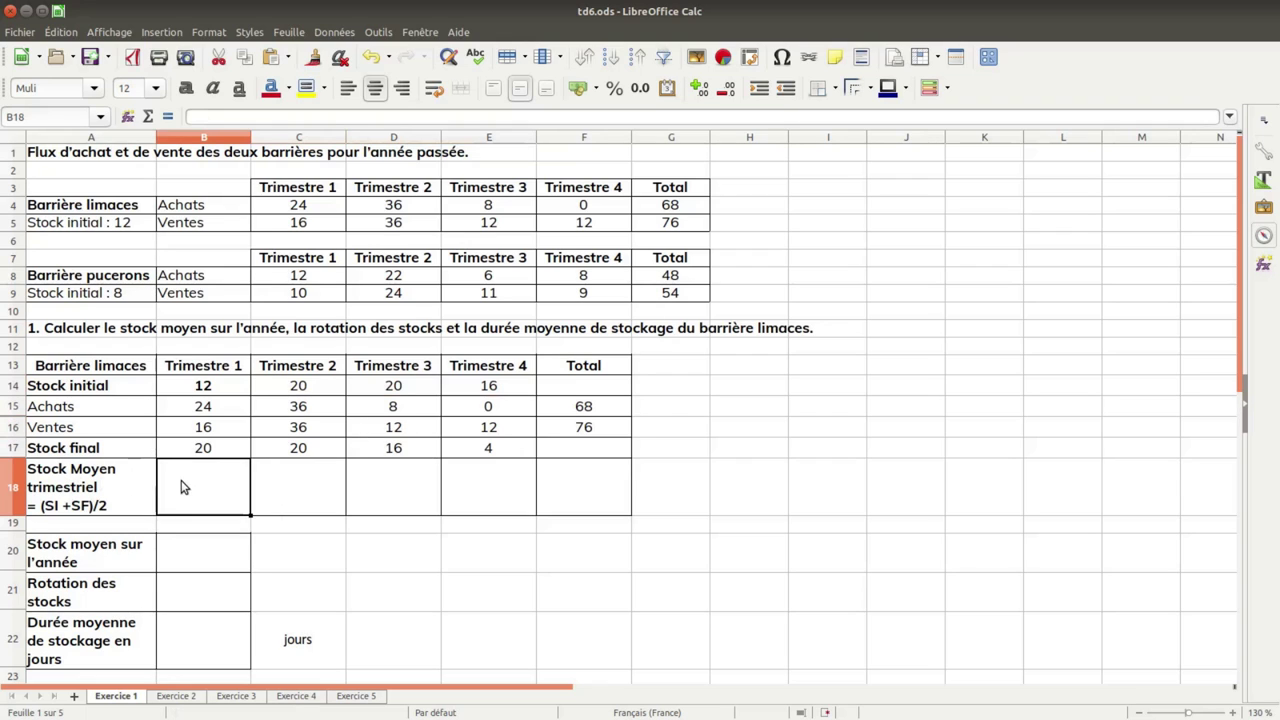
type("=")
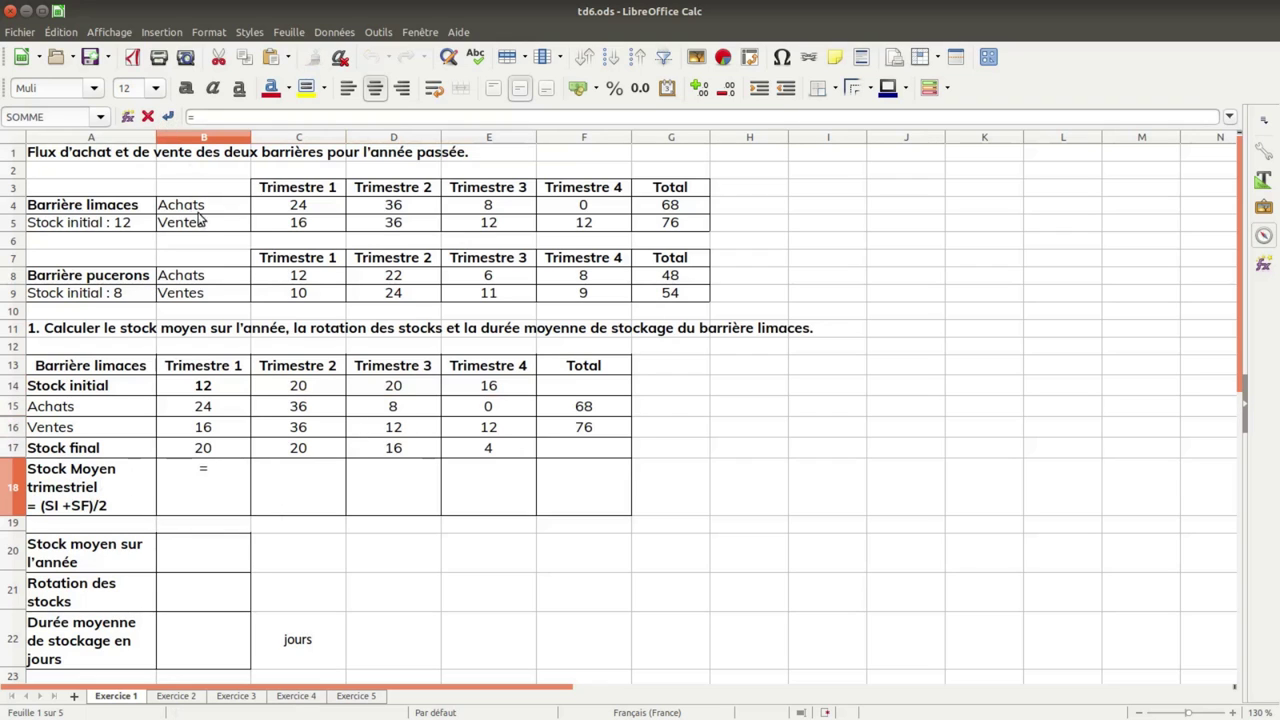
type("(")
left_click(217, 391)
type("+")
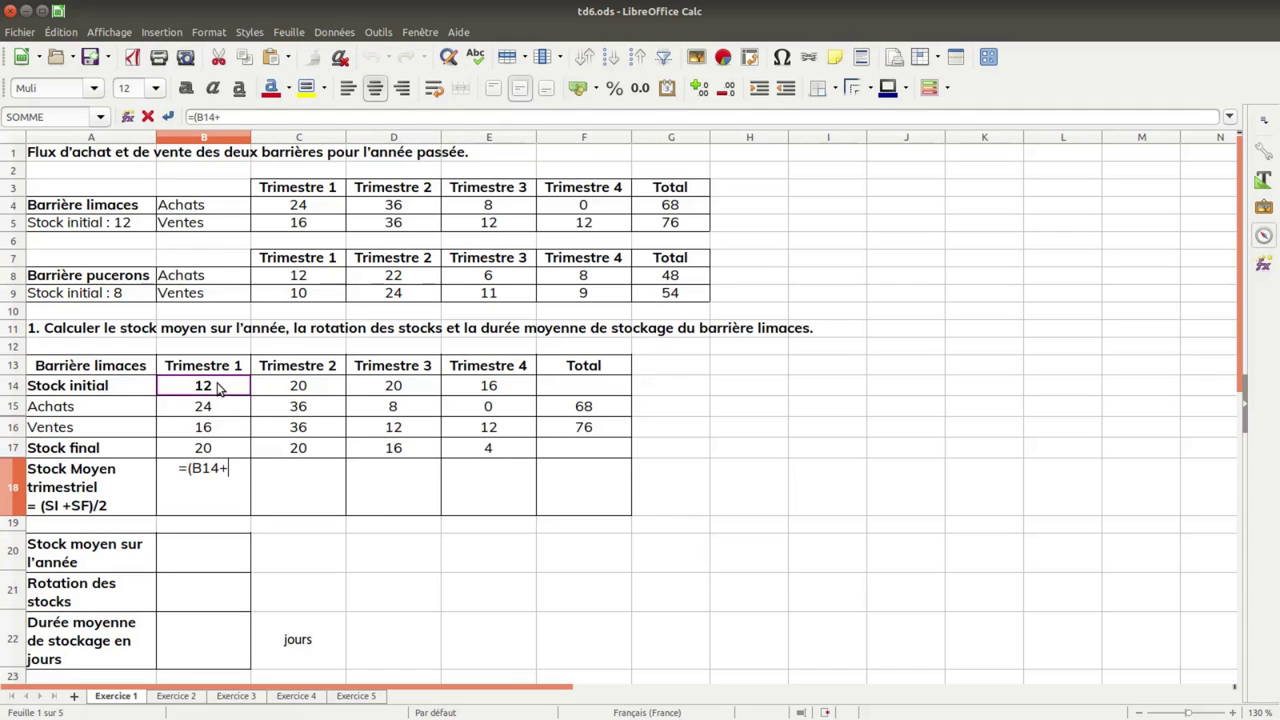
left_click(227, 449)
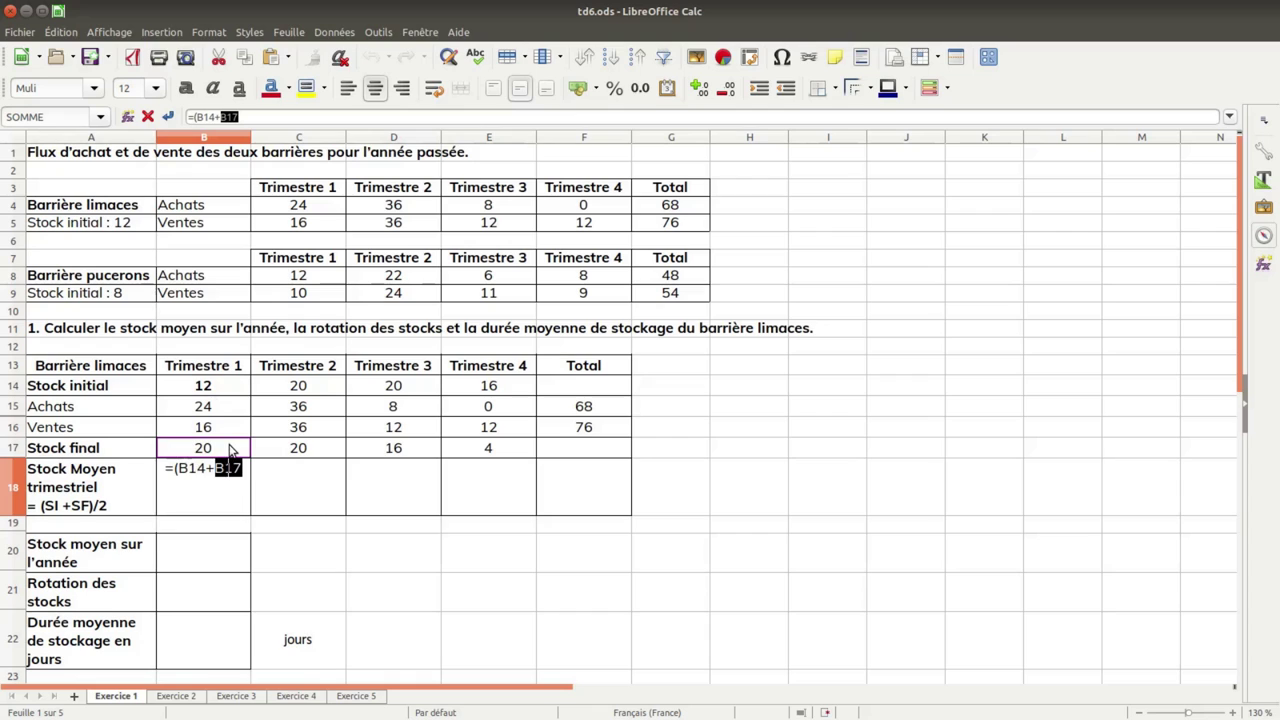
type(")/2")
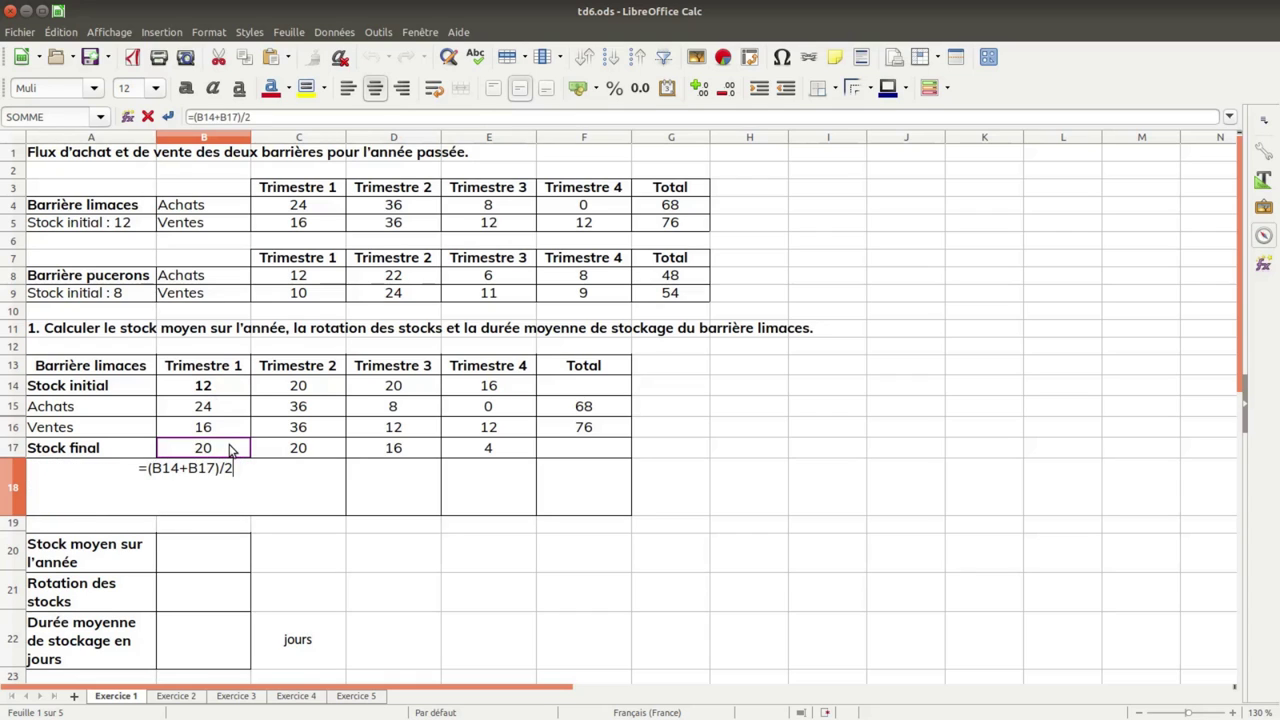
key("Return")
left_click(246, 511)
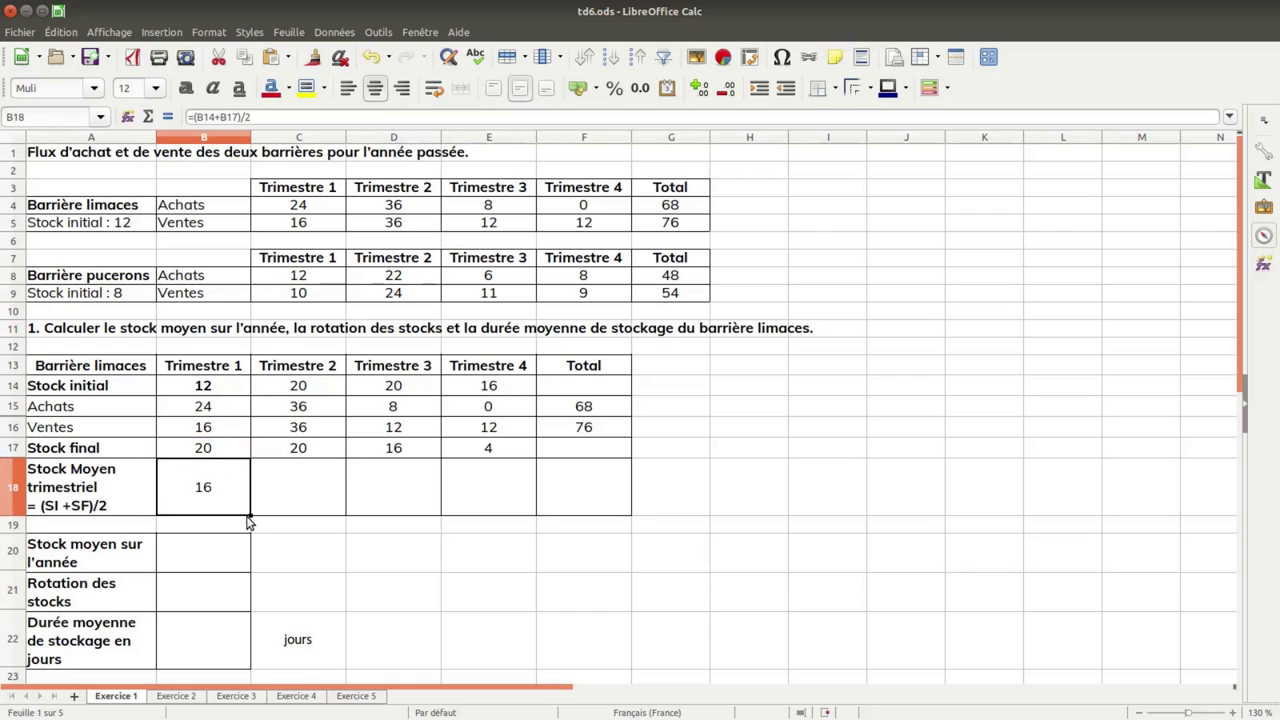
left_click_drag(248, 515, 490, 511)
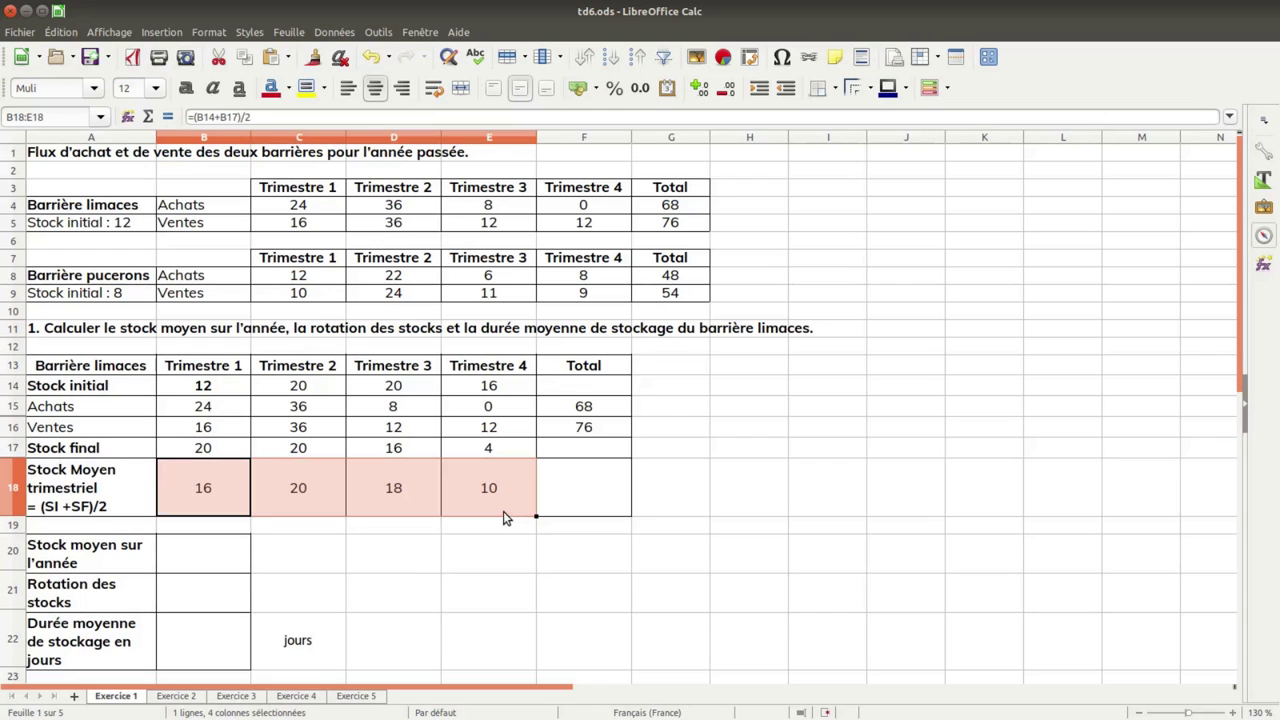
Calculate the Stock moyen sur l'année in B20 with =MOYENNE(B18:E18).
left_click(185, 556)
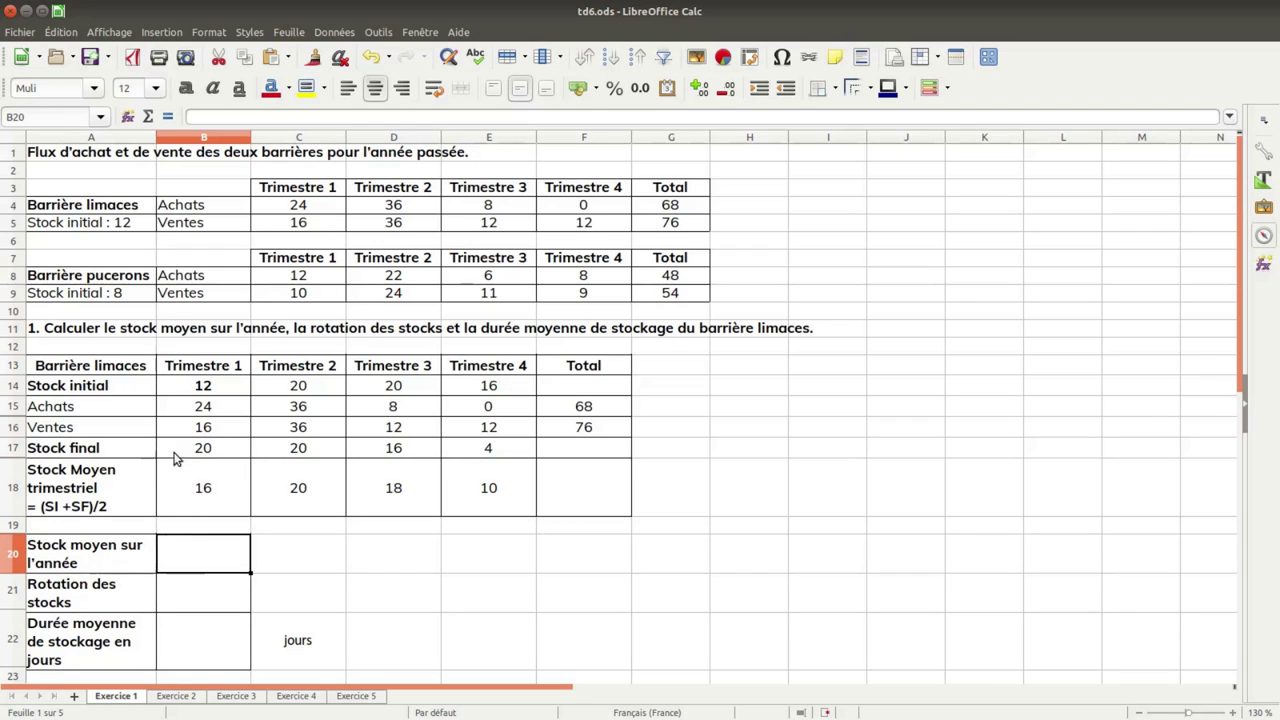
left_click(168, 118)
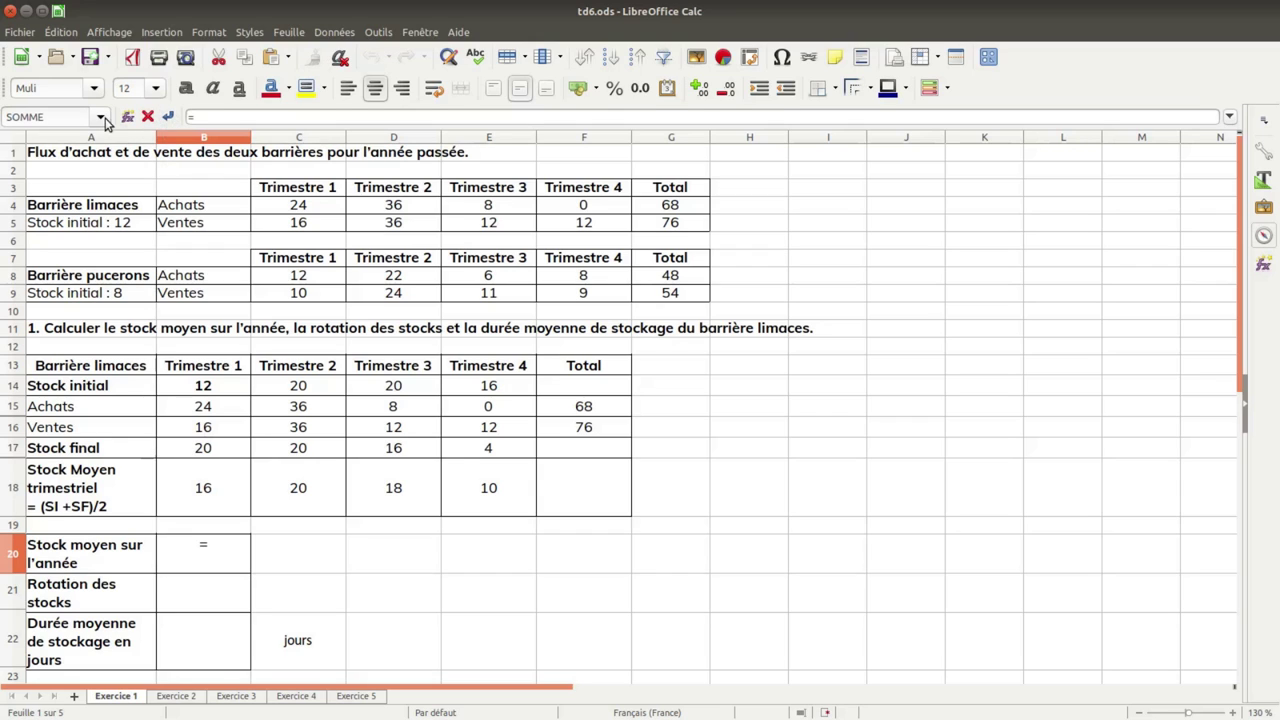
type("moyenne")
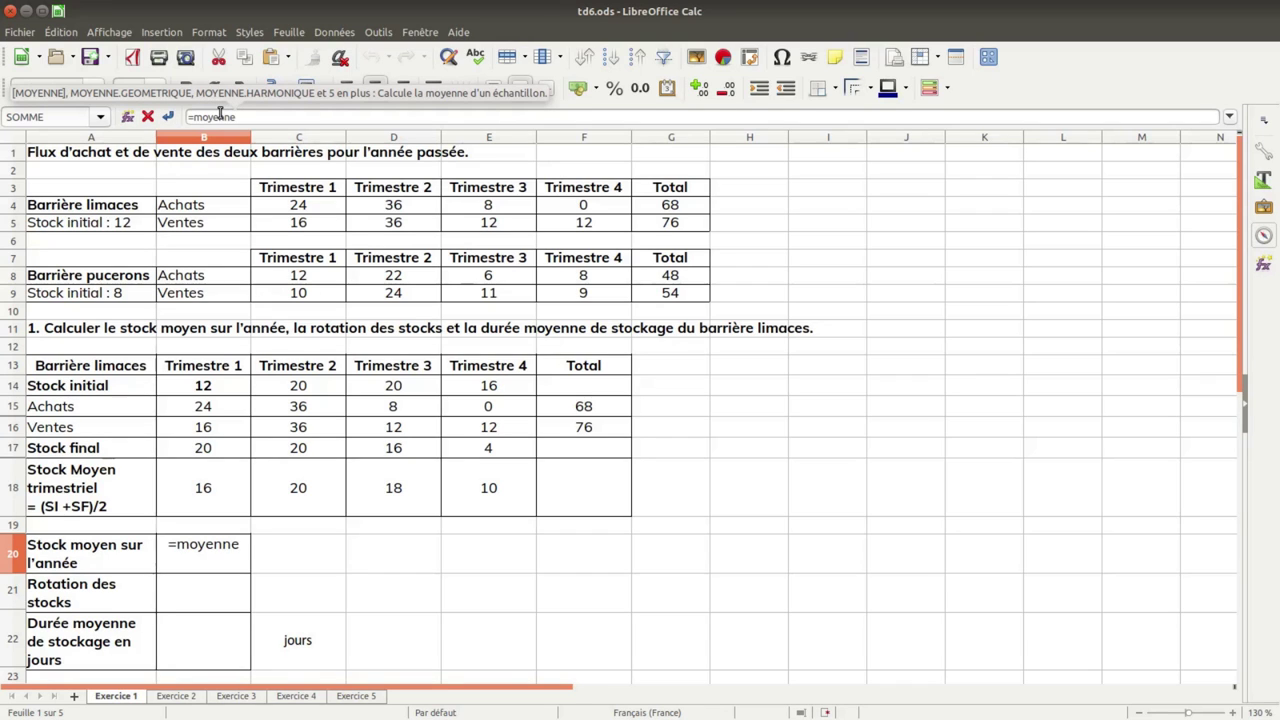
key("Return")
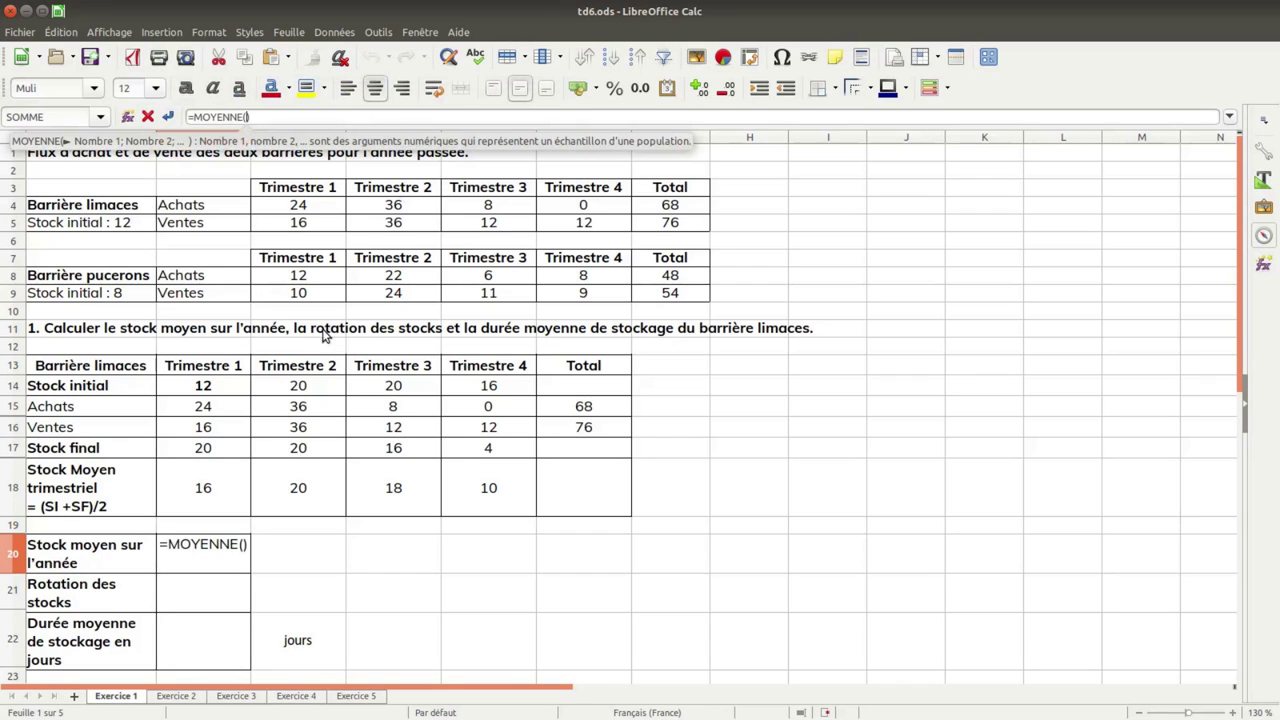
left_click_drag(228, 483, 478, 483)
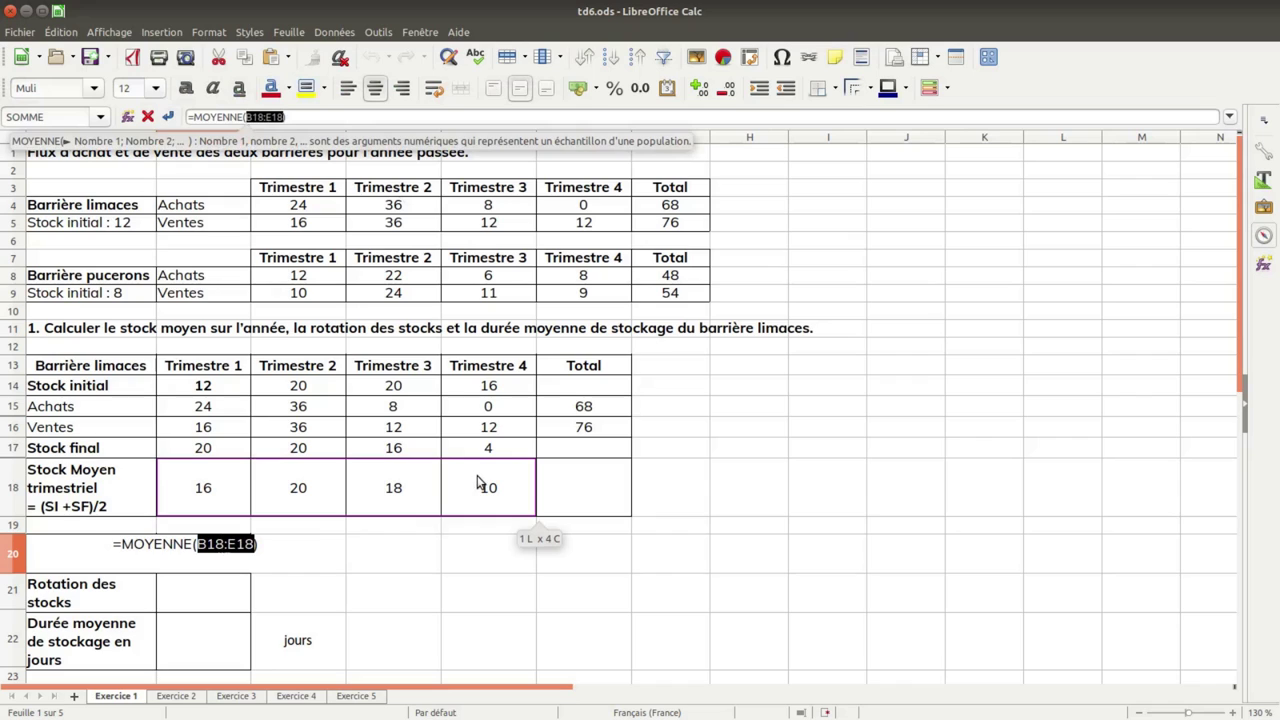
key("Return")
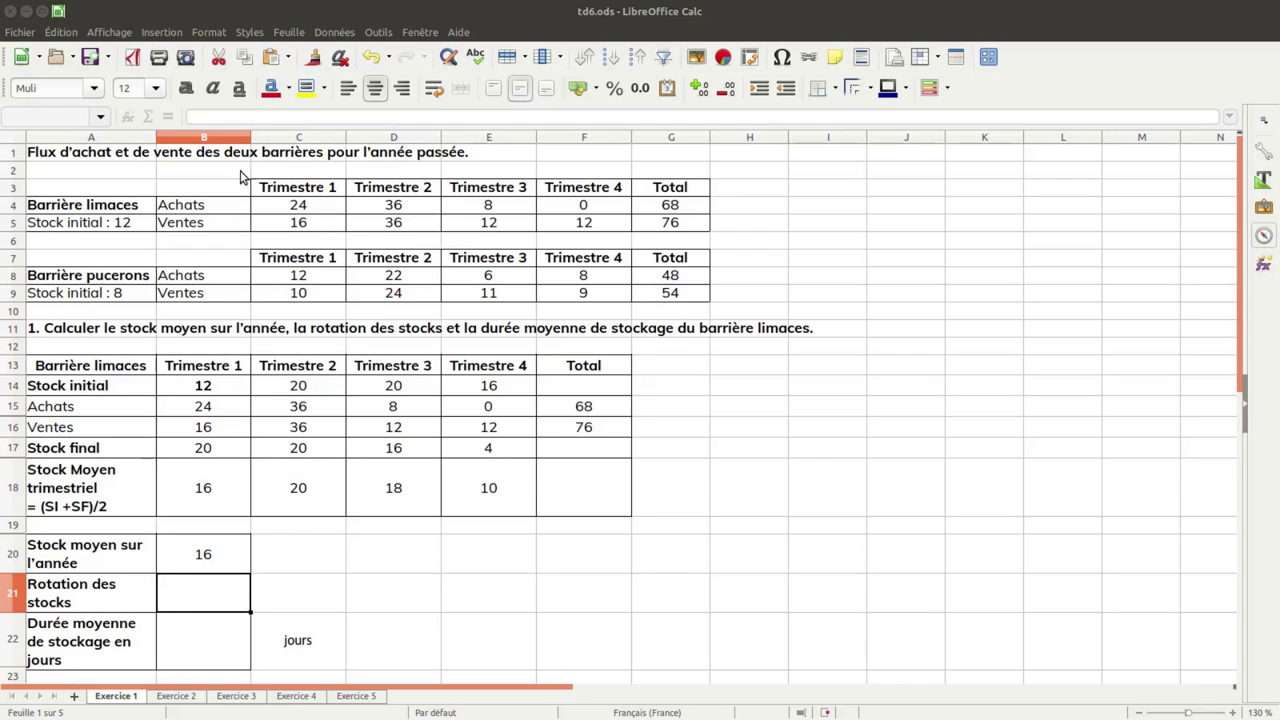
Calculate the Rotation des stocks in B21 with =F16/B20, dividing total Ventes by the average annual stock.
type("=")
left_click(583, 433)
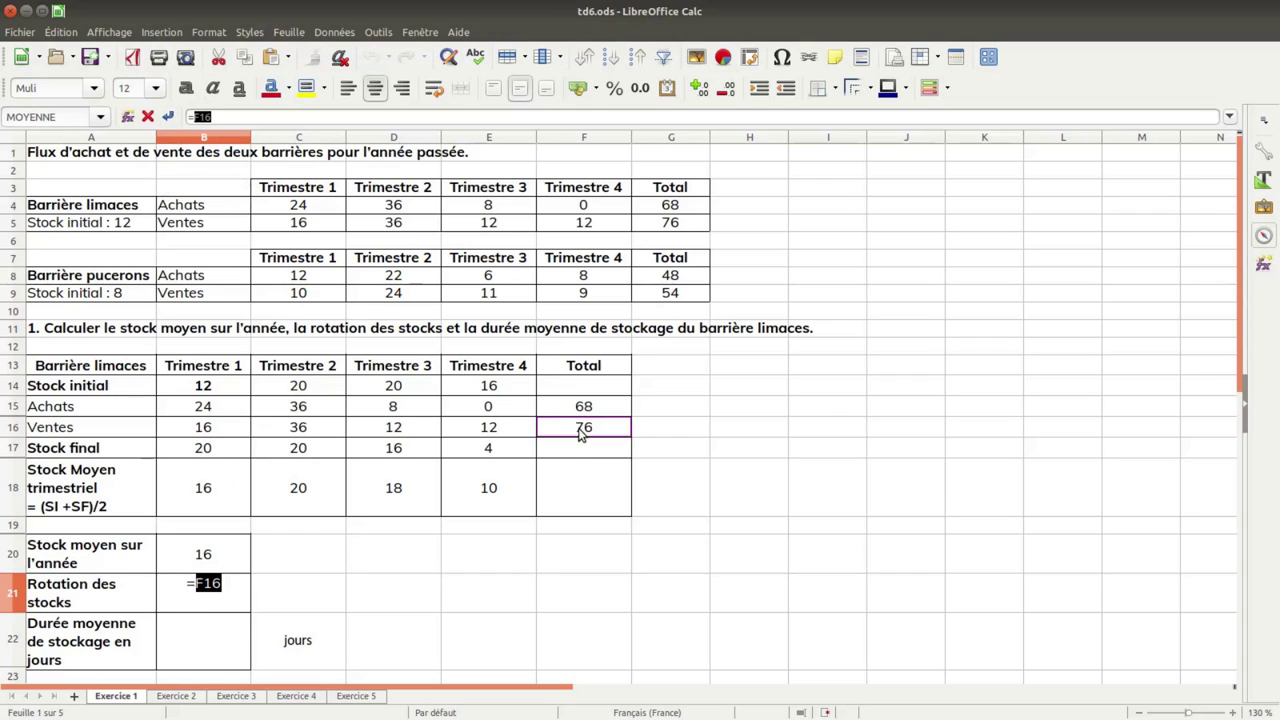
type("/")
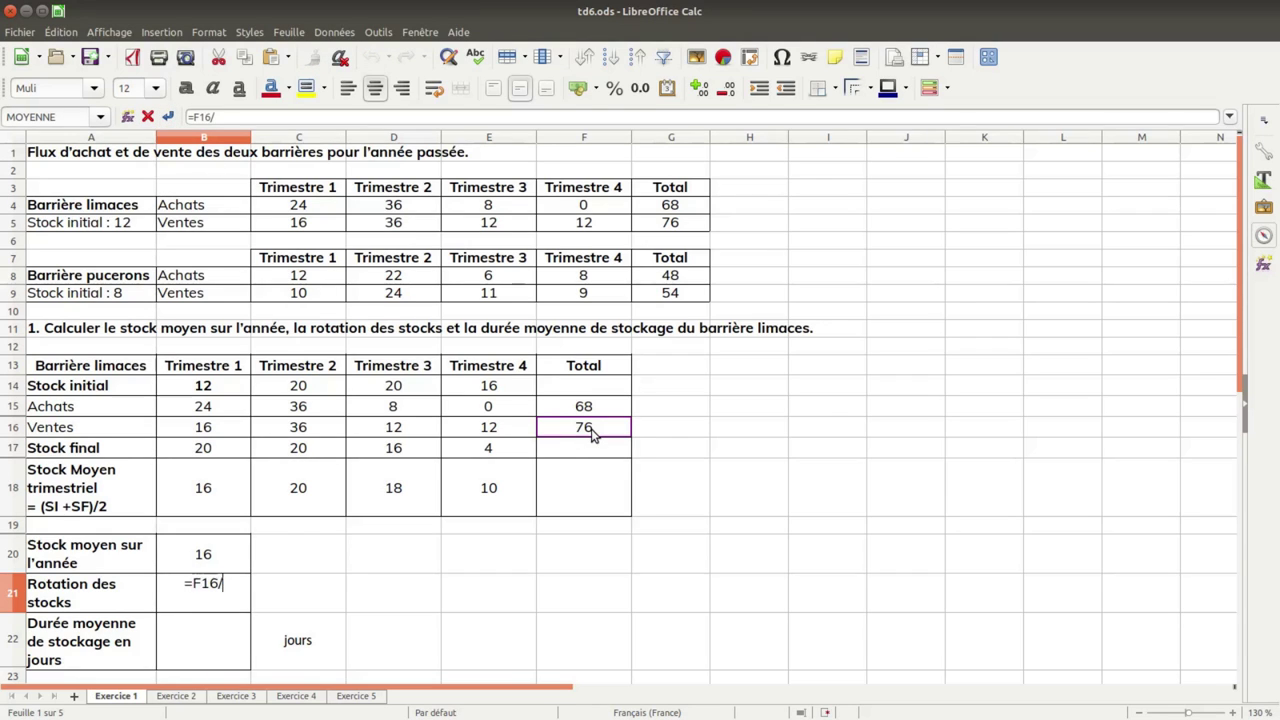
left_click(213, 560)
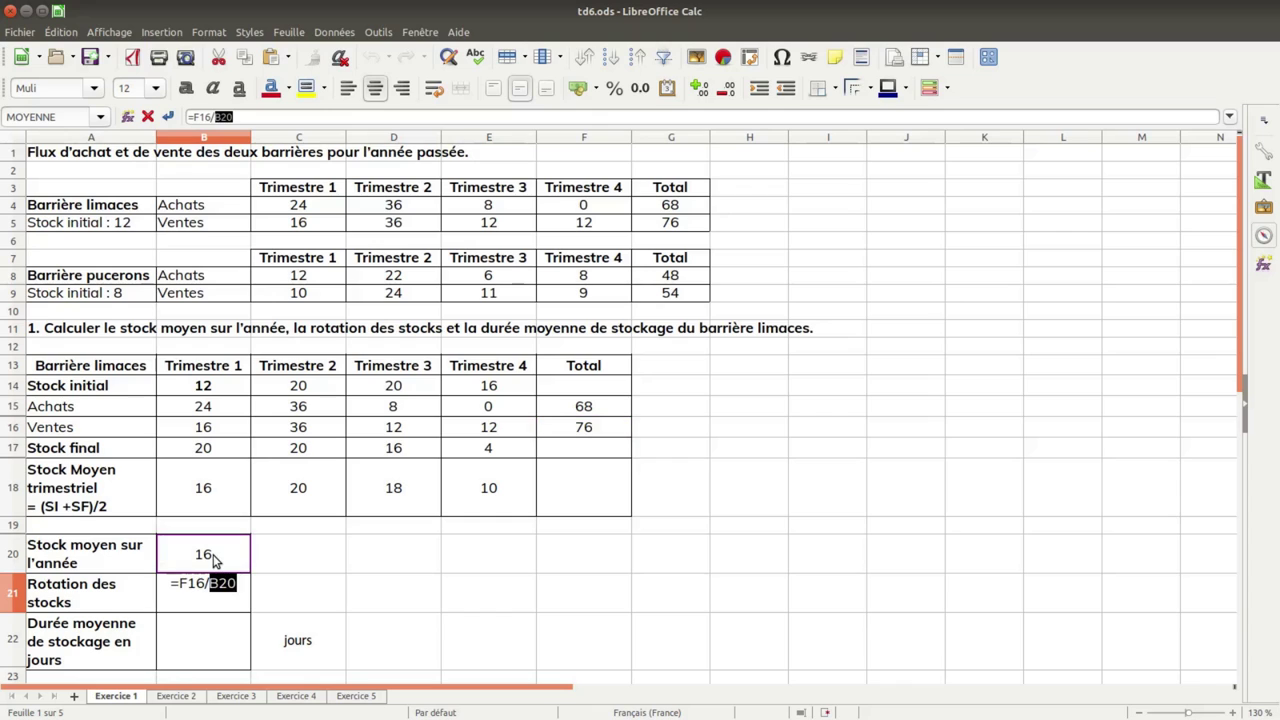
key("Return")
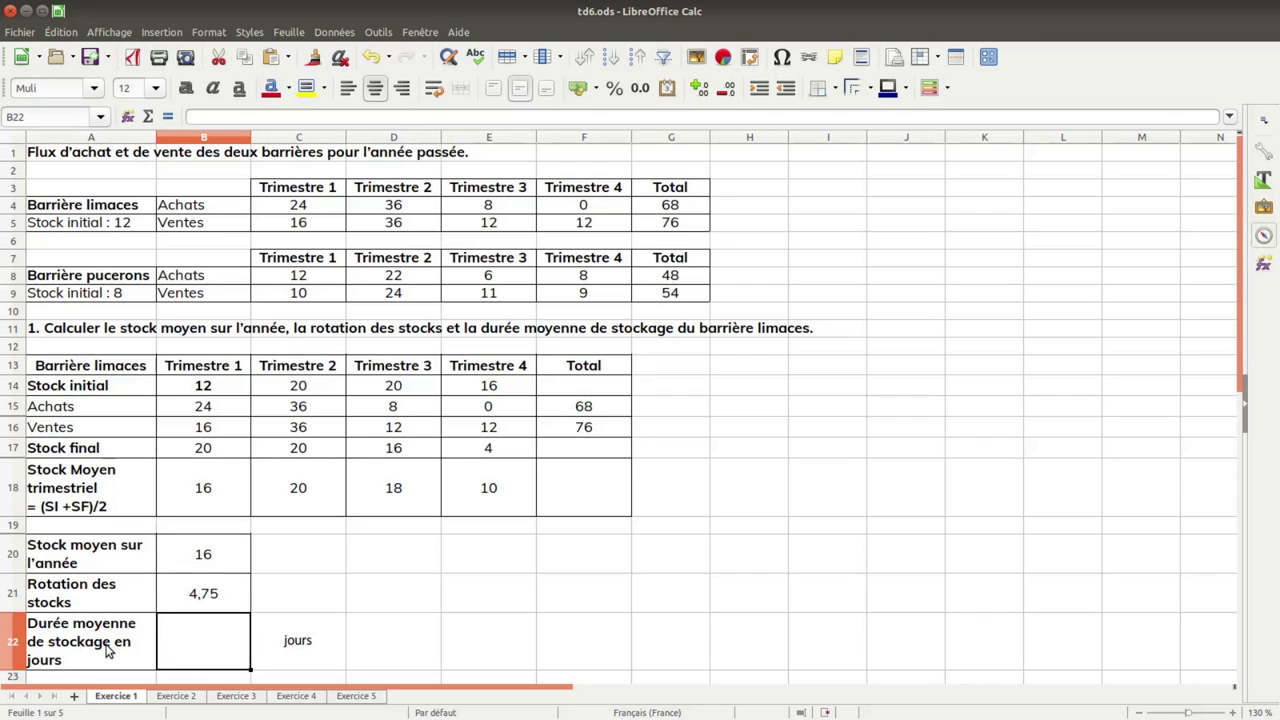
Calculate the Durée moyenne de stockage en jours in B22 with =365/B21 and reselect that cell.
scroll(210, 625, "down", 1)
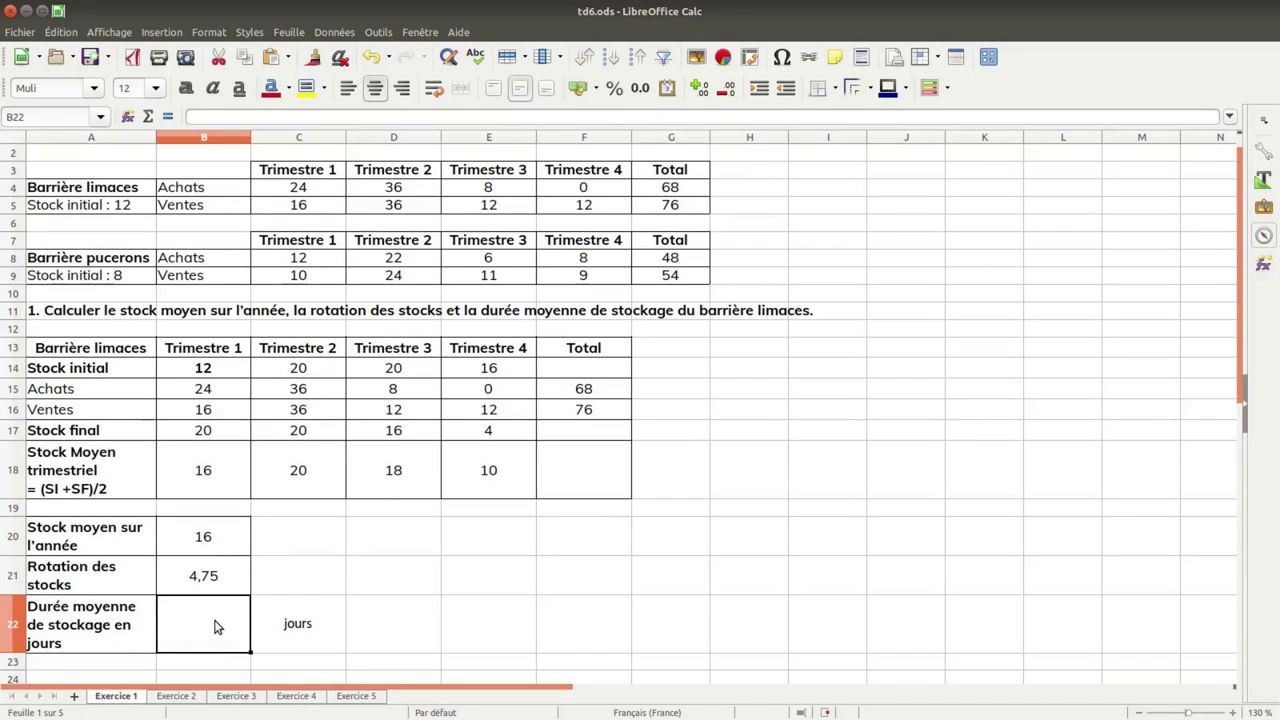
type("=365/")
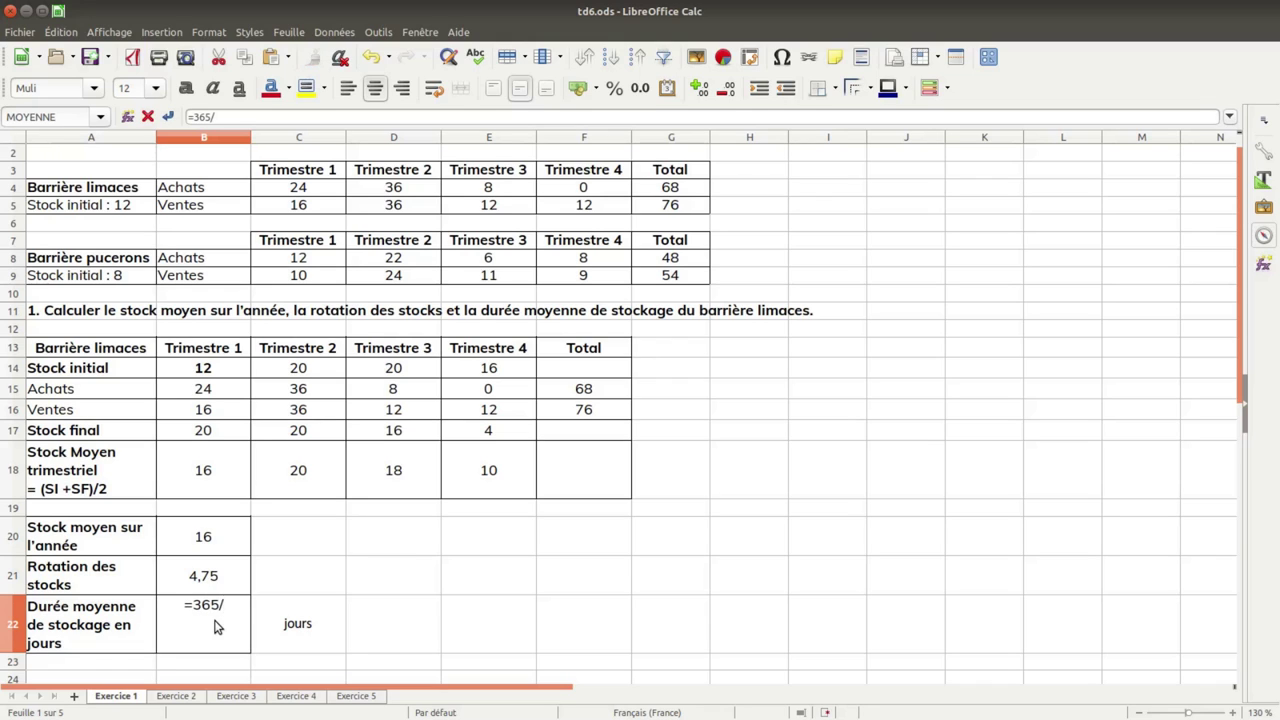
left_click(211, 586)
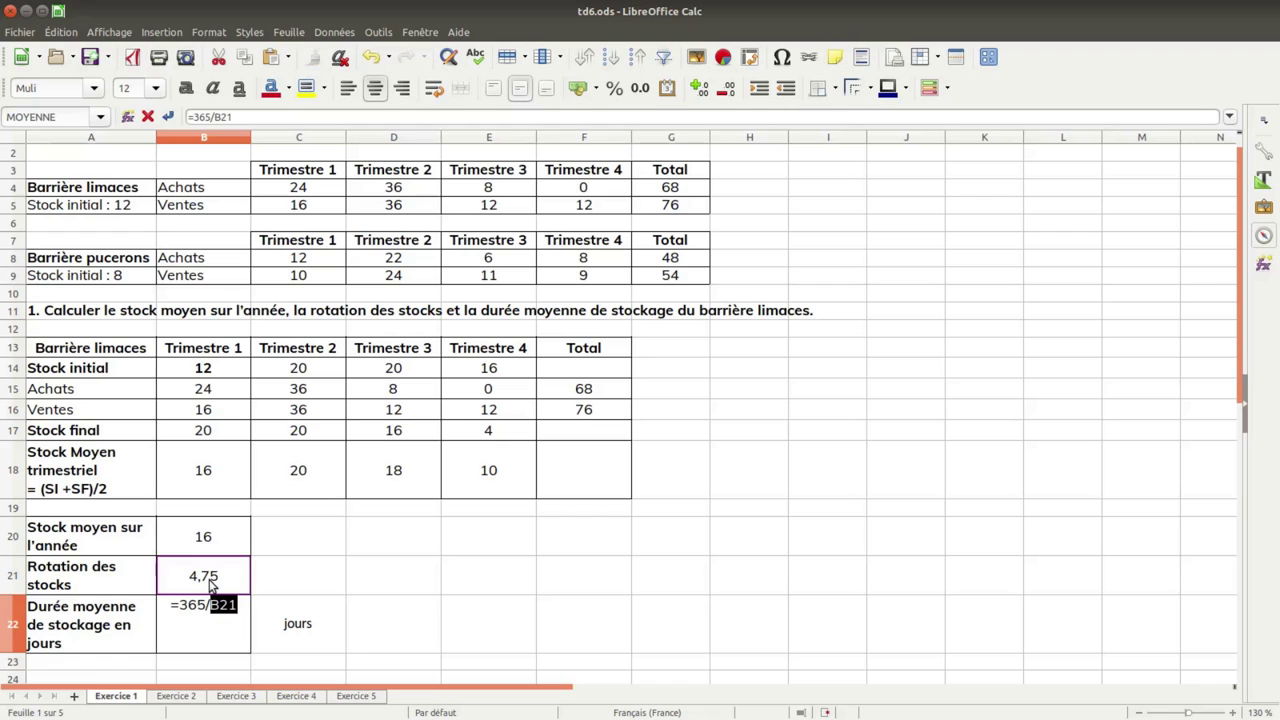
key("Return")
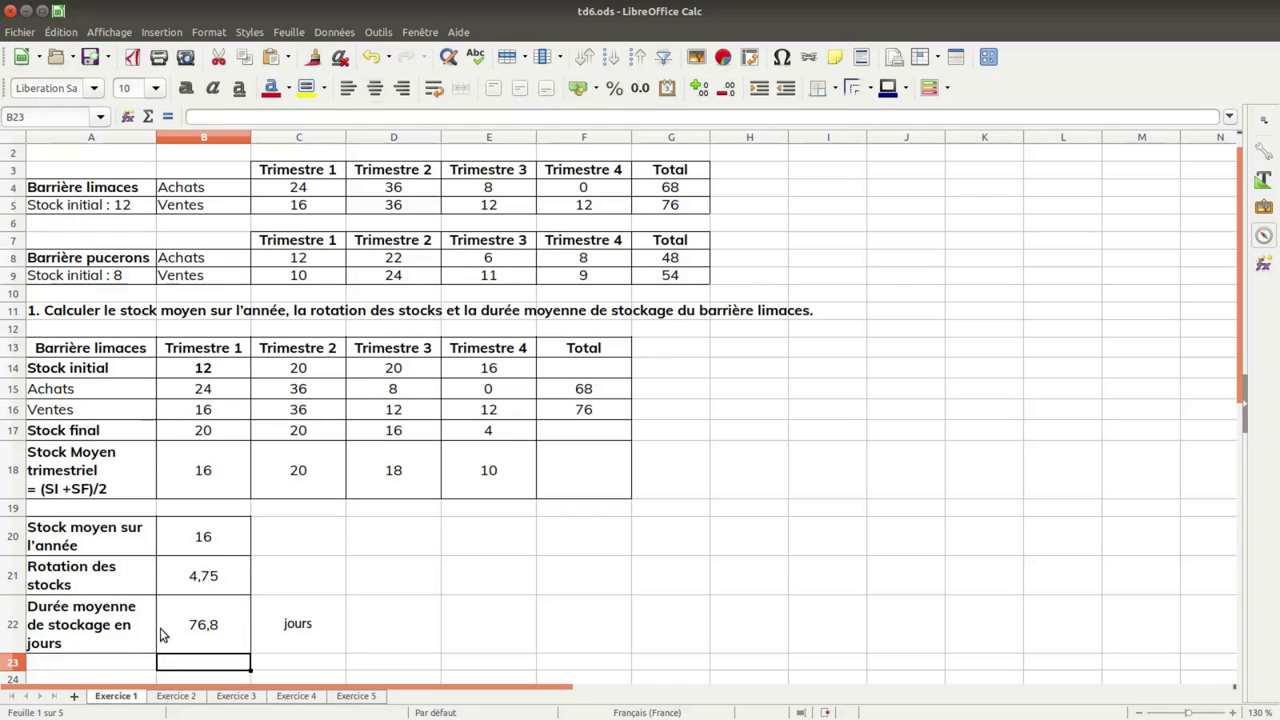
left_click(228, 637)
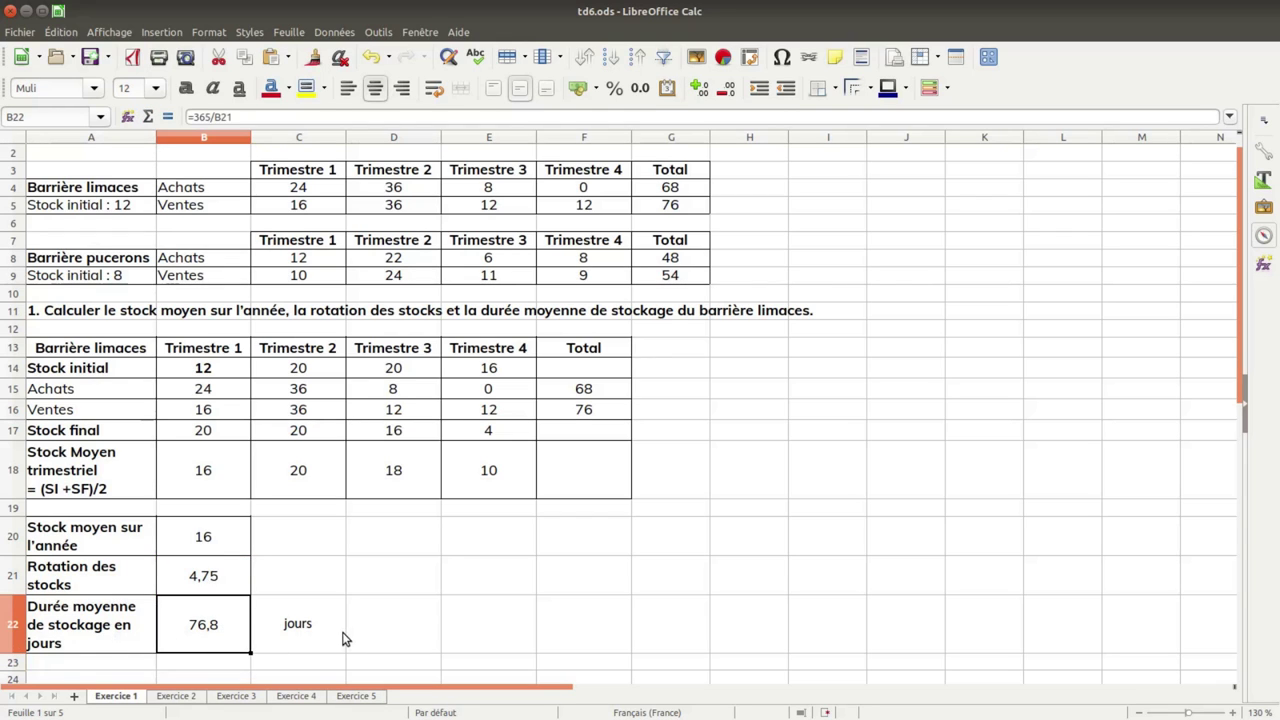